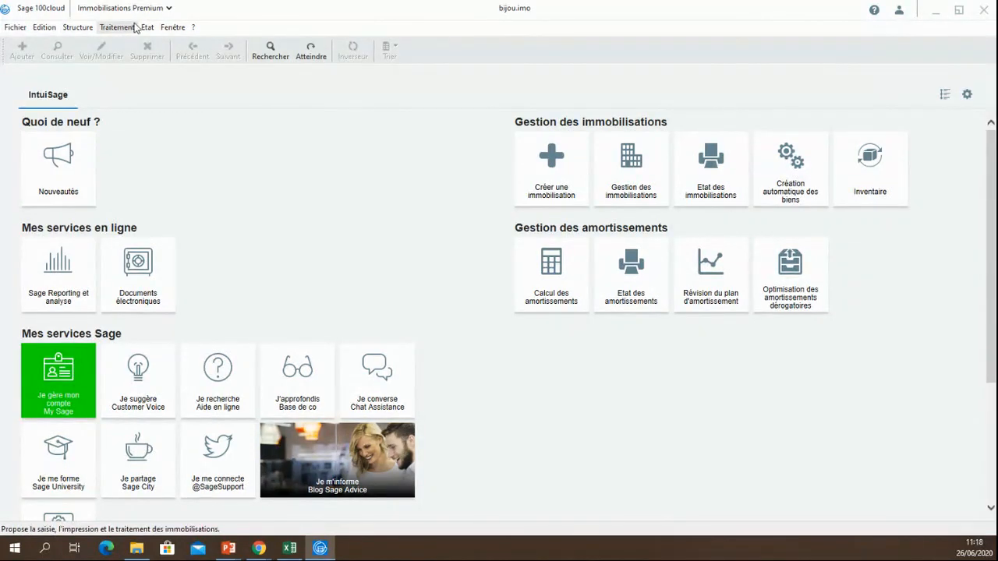
Step: Review the company's identification, currency and formats, and IFRS settings in the company parameters, and cancel out of them
left_click(17, 28)
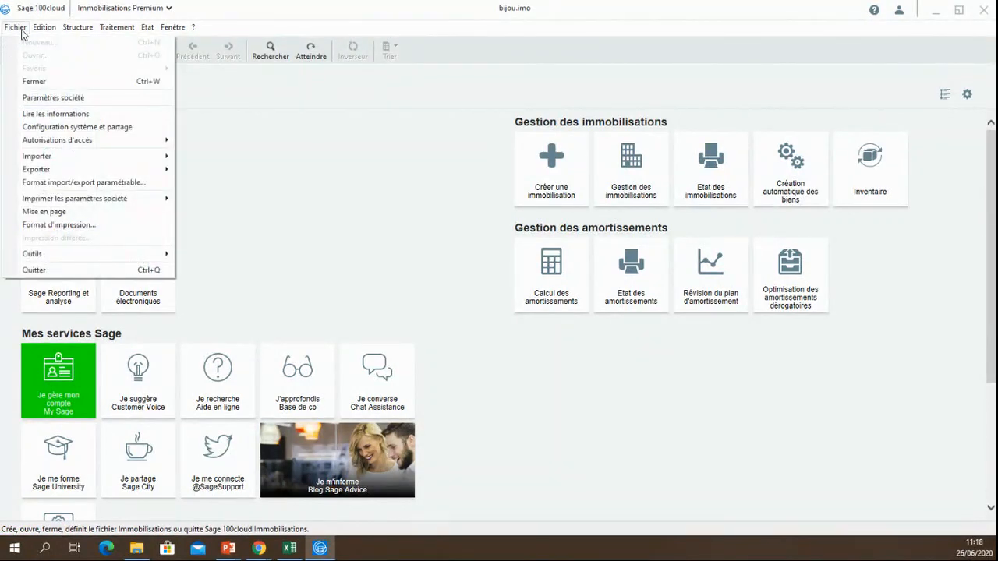
left_click(37, 100)
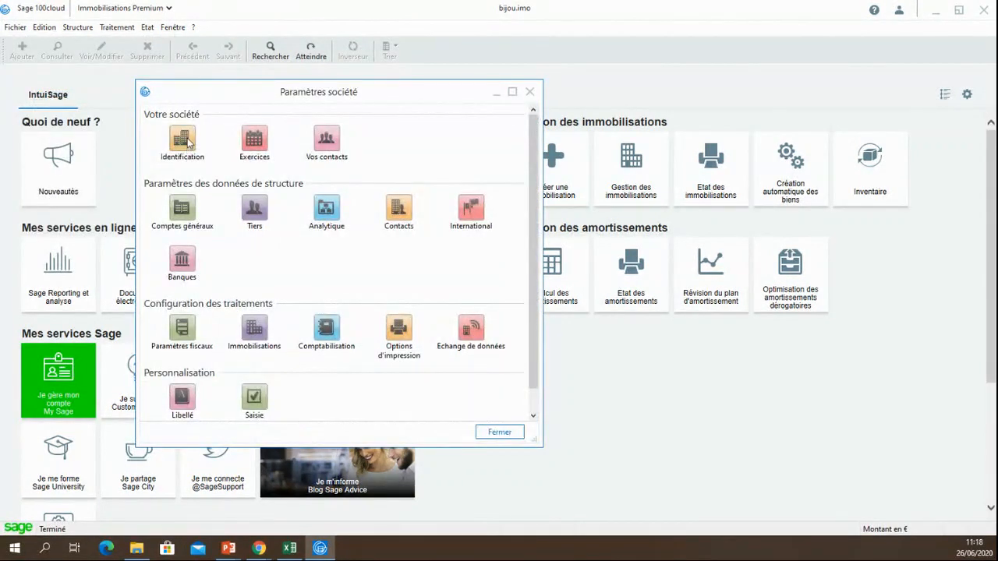
double_click(190, 147)
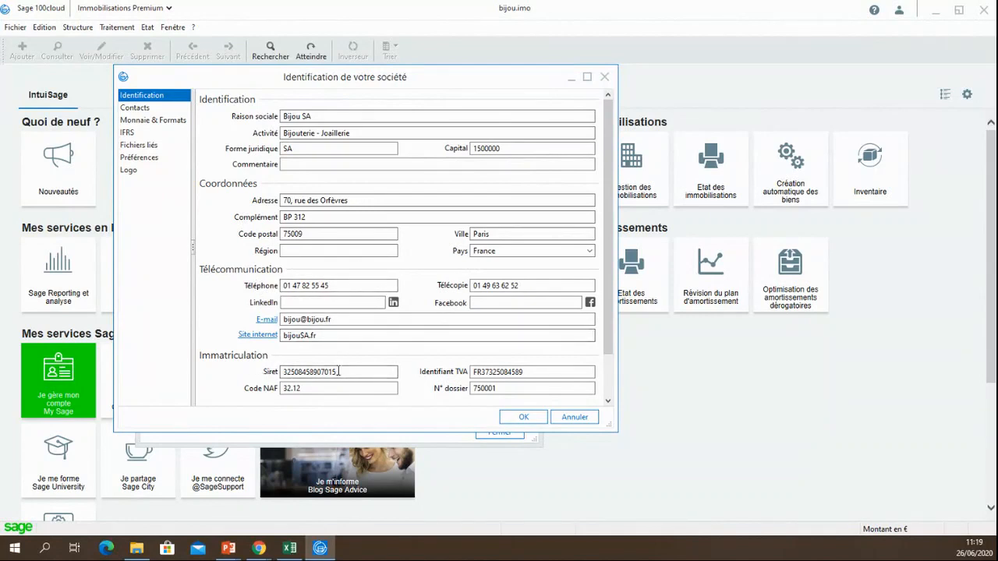
left_click(129, 122)
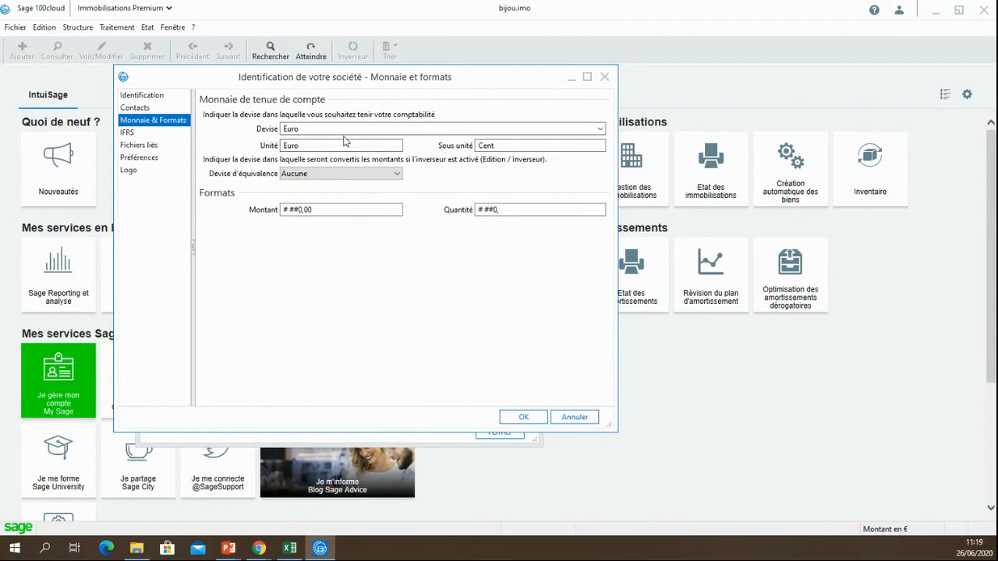
left_click(125, 134)
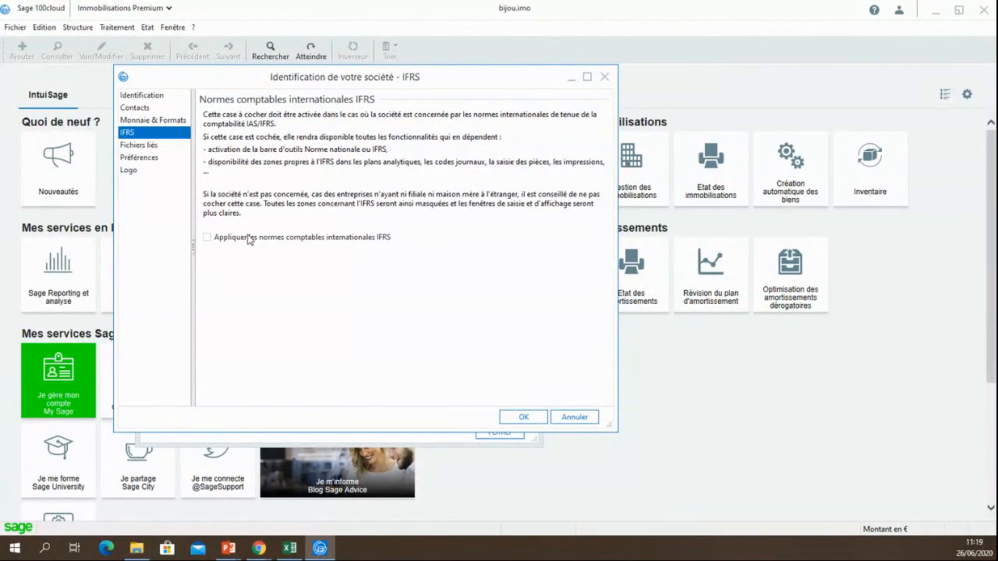
left_click(297, 239)
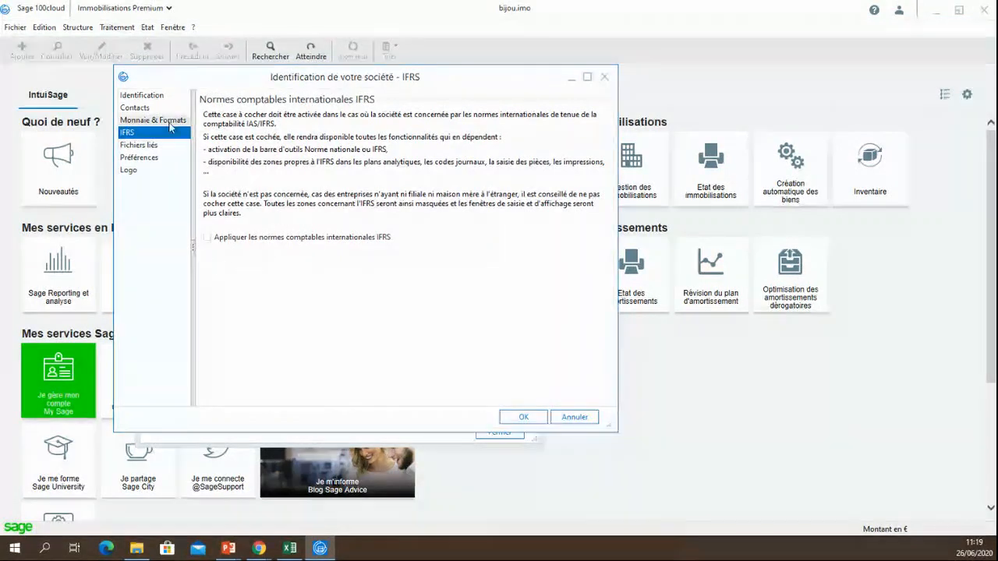
left_click(581, 420)
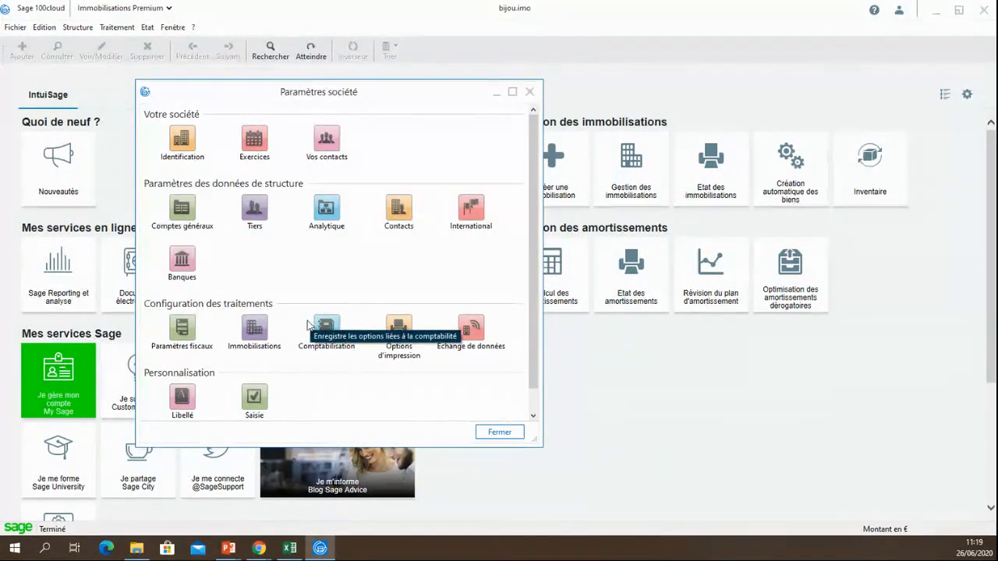
Step: Review the fixed asset parameters for processing, disposal options, and acquisition, asset and disposal natures, and close the company parameters
left_click(248, 333)
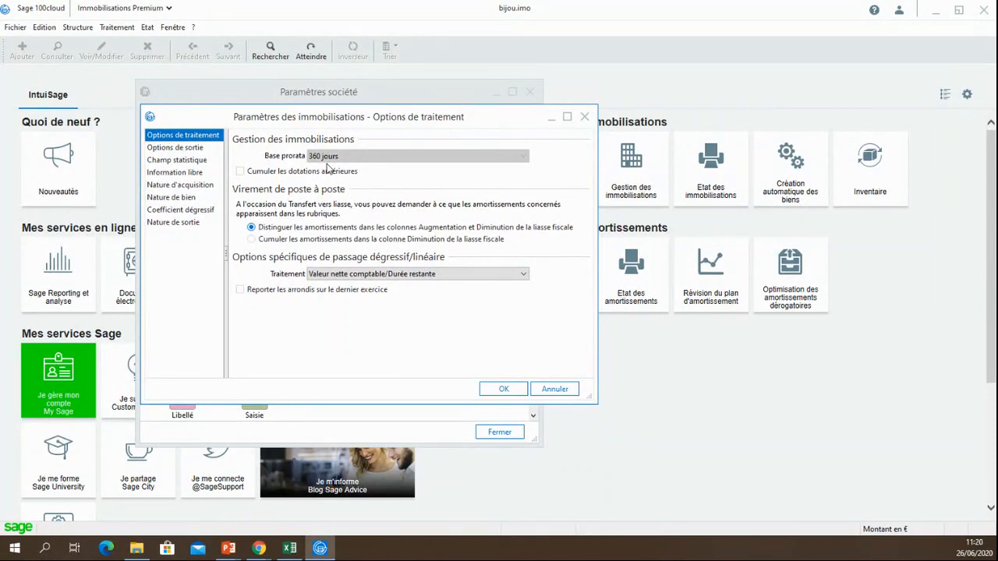
left_click(196, 149)
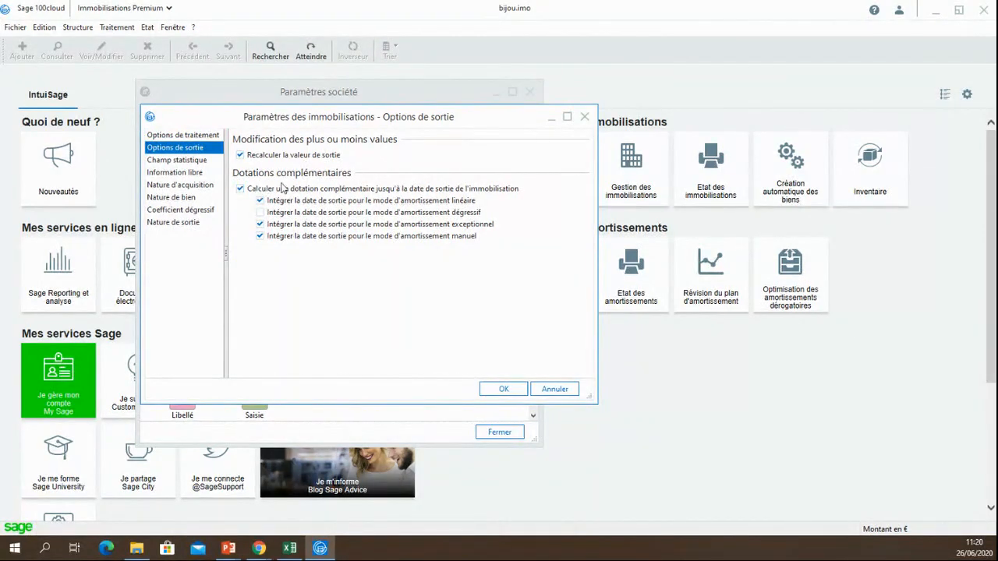
left_click(180, 188)
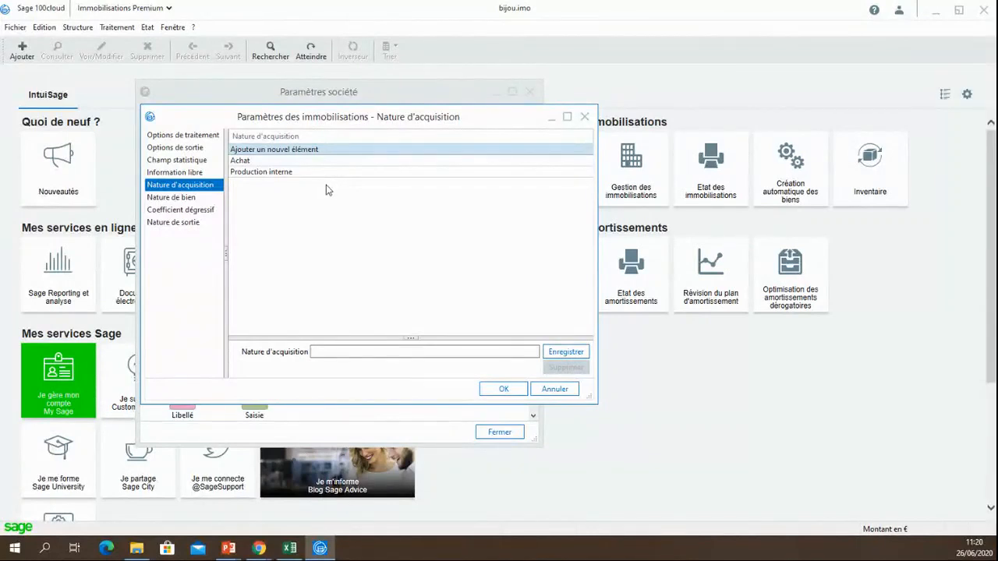
left_click(181, 209)
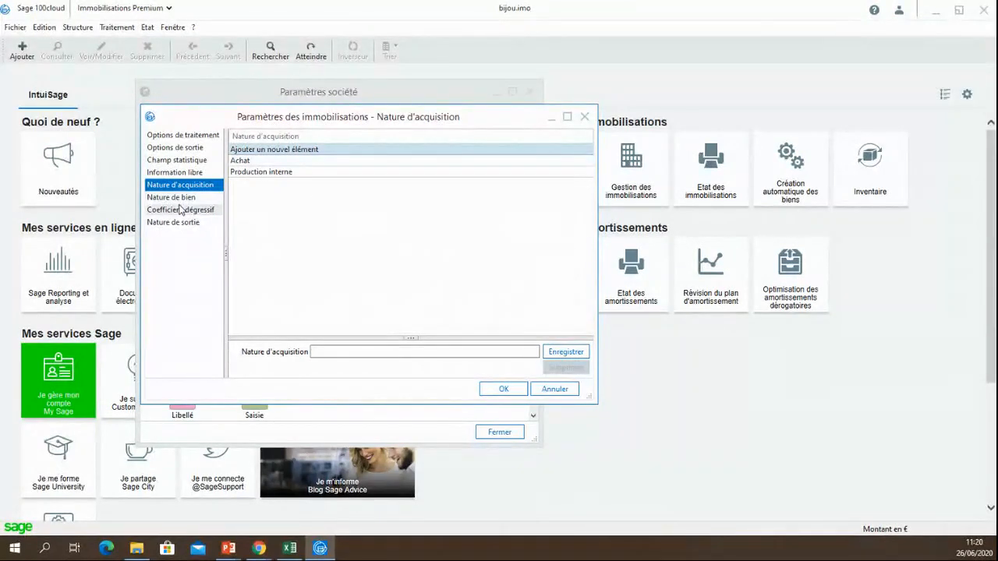
left_click(181, 197)
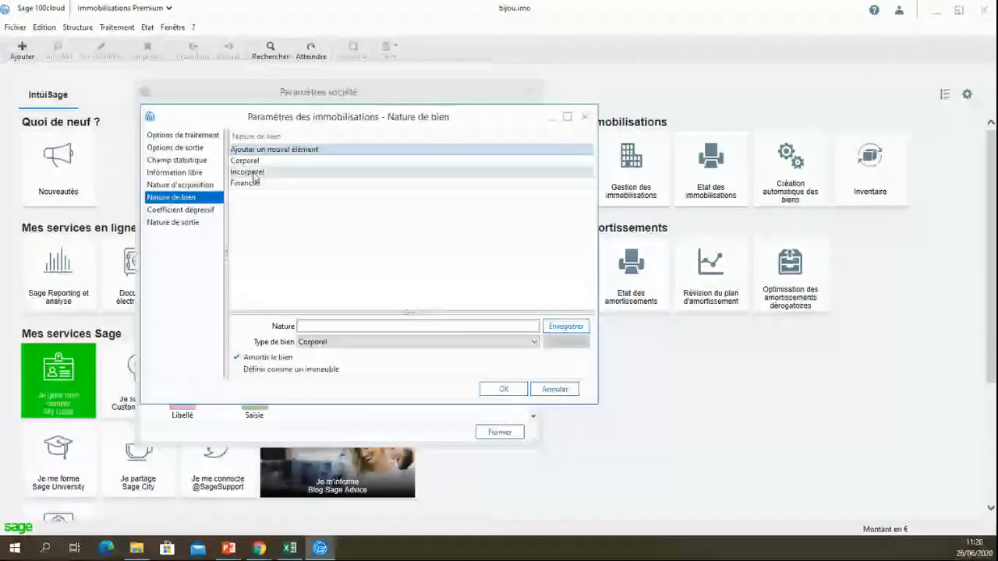
left_click(174, 223)
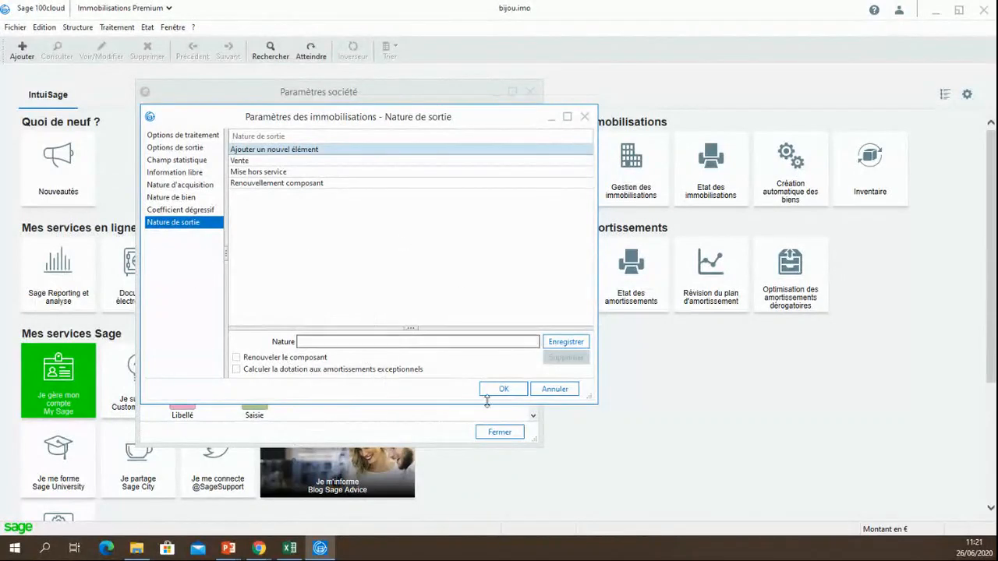
left_click(555, 389)
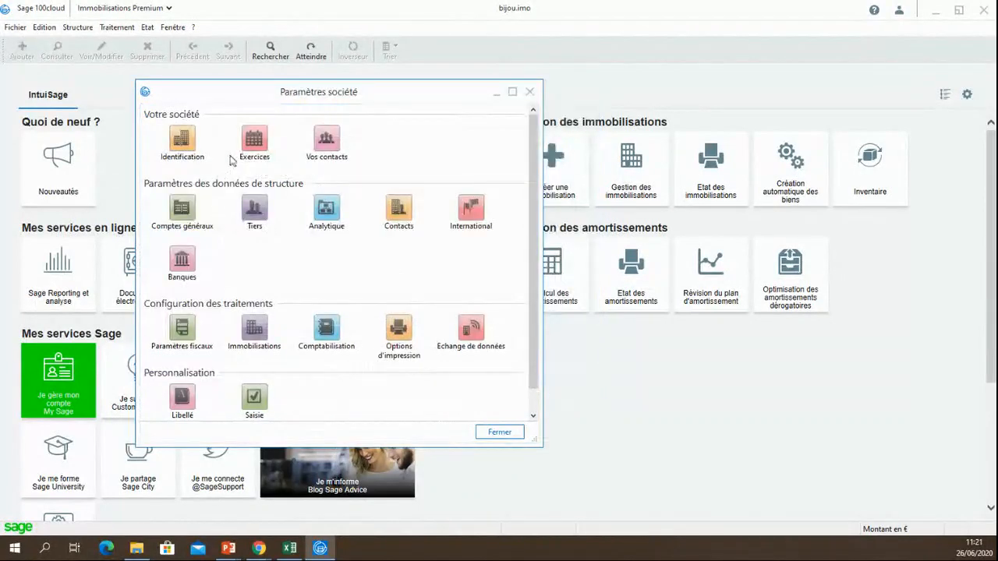
left_click(529, 92)
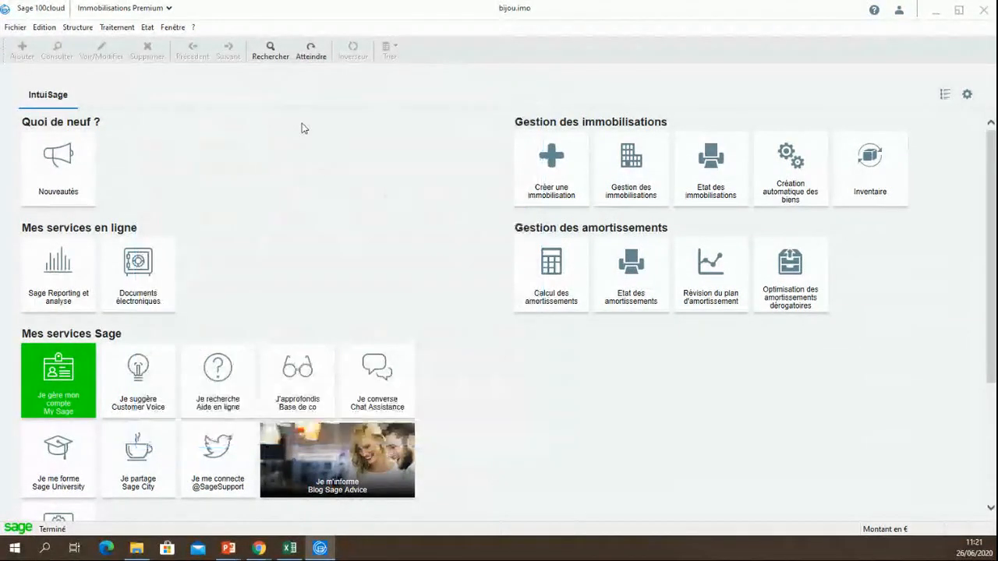
Step: Examine the asset locations list and a blank new-location form, and close both without creating a location
left_click(79, 28)
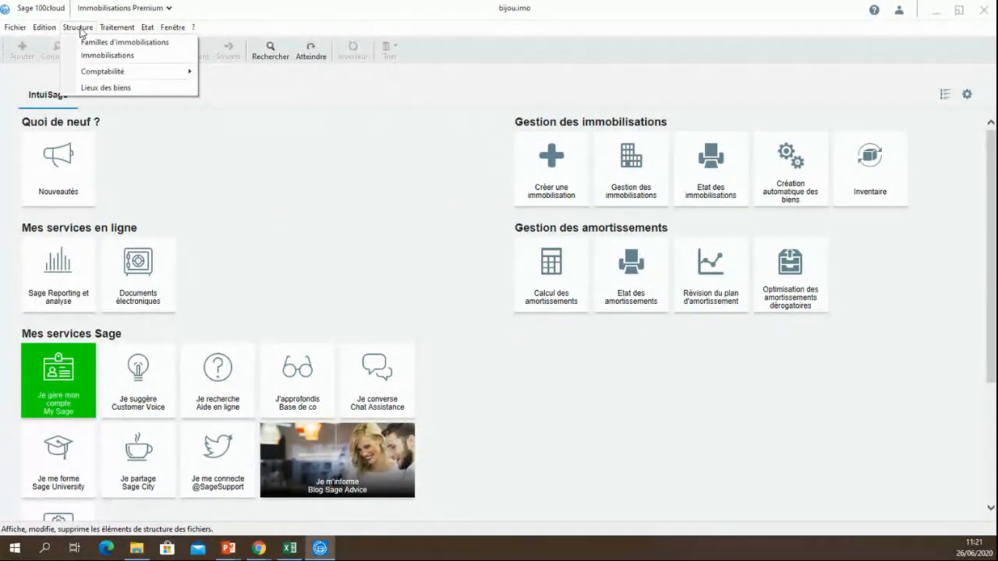
left_click(93, 88)
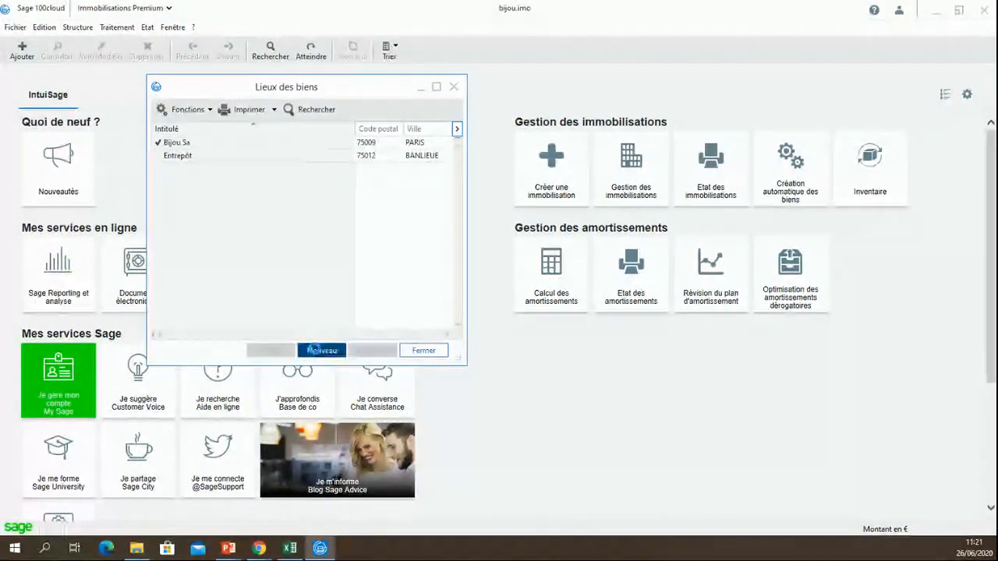
left_click(321, 350)
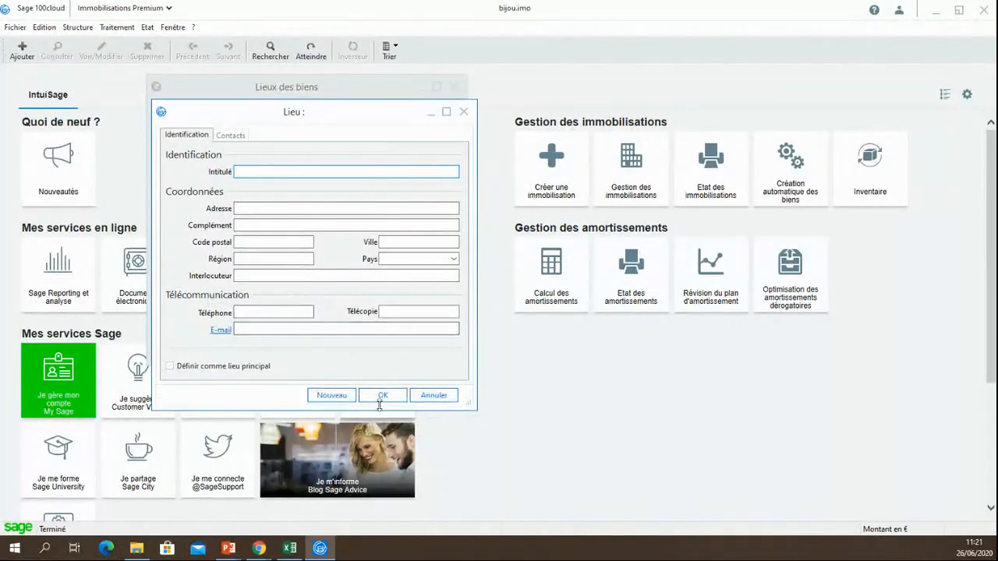
left_click(417, 395)
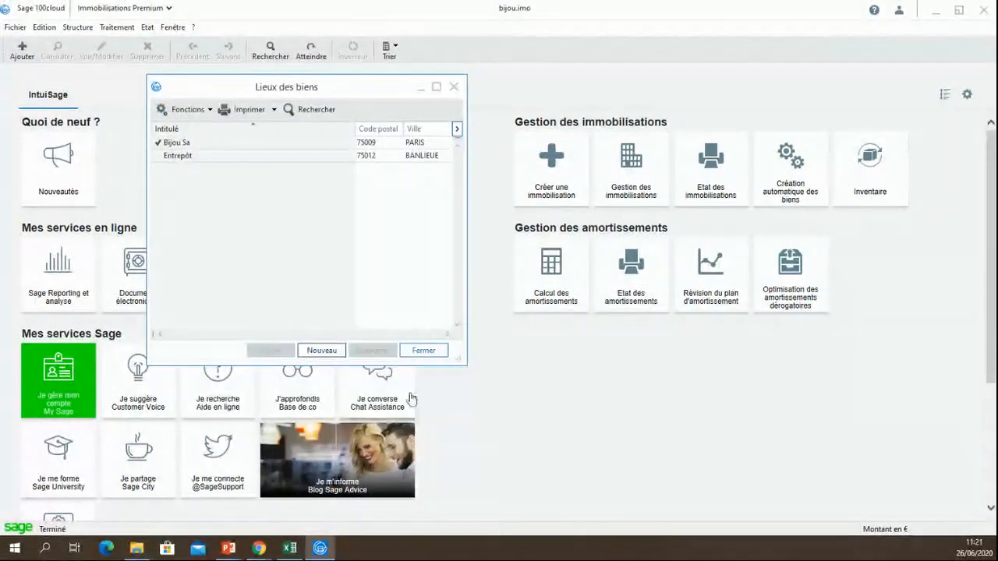
left_click(429, 351)
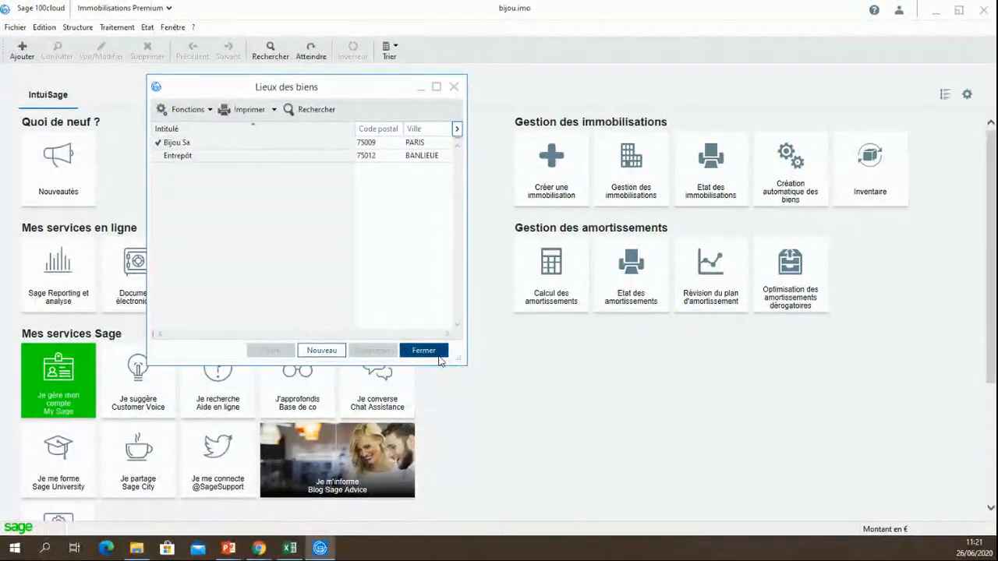
Step: Browse the fixed asset families by type (Corporel, Incorporel, Financier), and return to the list of all families
left_click(77, 28)
left_click(93, 44)
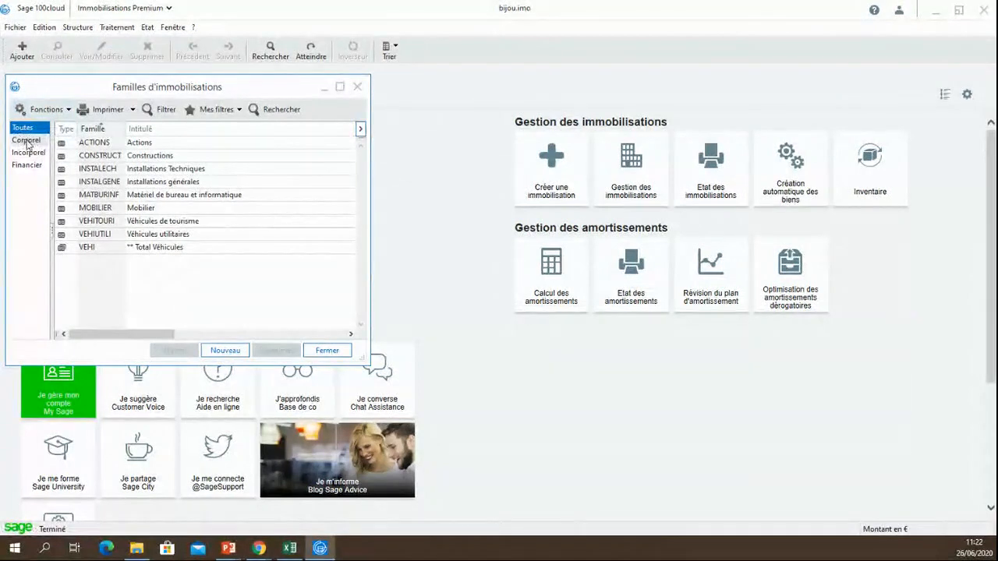
left_click(26, 140)
left_click(29, 152)
left_click(21, 165)
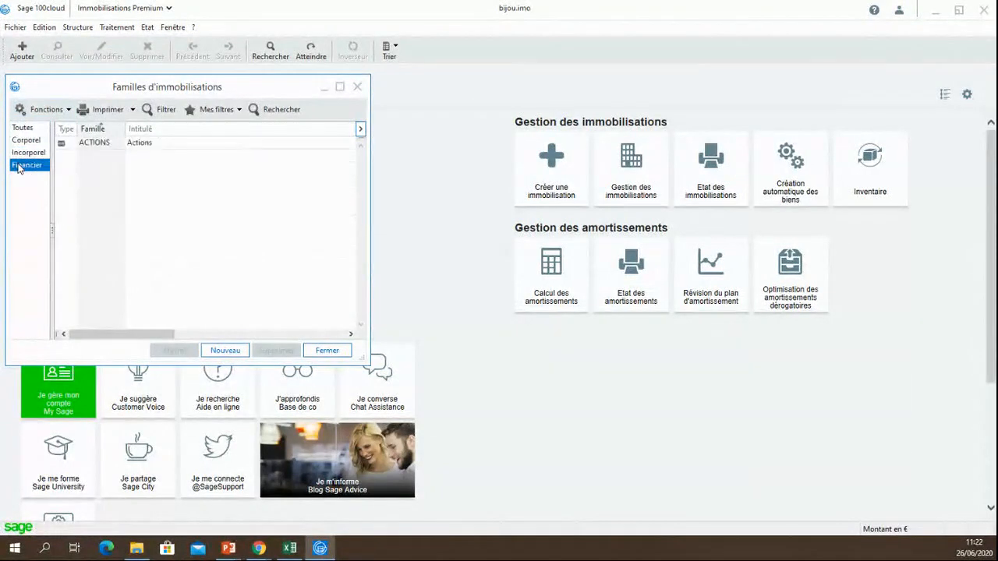
left_click(35, 130)
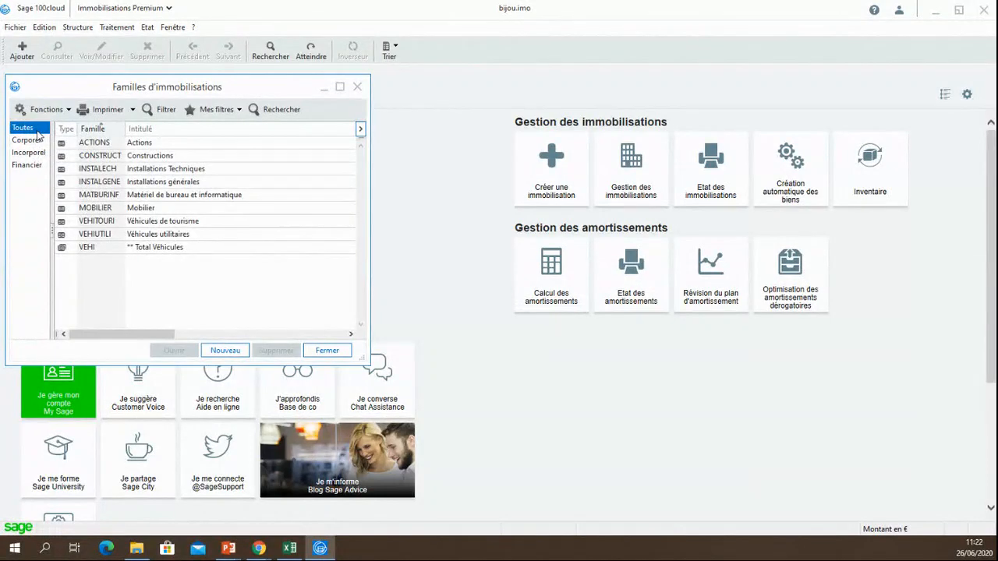
Step: Examine the ACTIONS family's identification, general accounts per depreciation category and free fields, and close the record and the families list
double_click(138, 142)
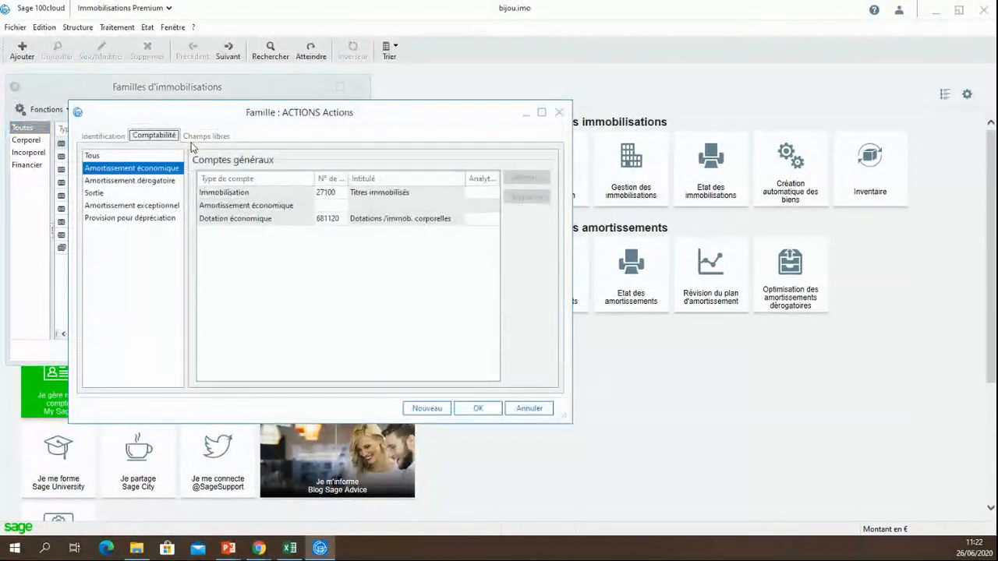
left_click(87, 137)
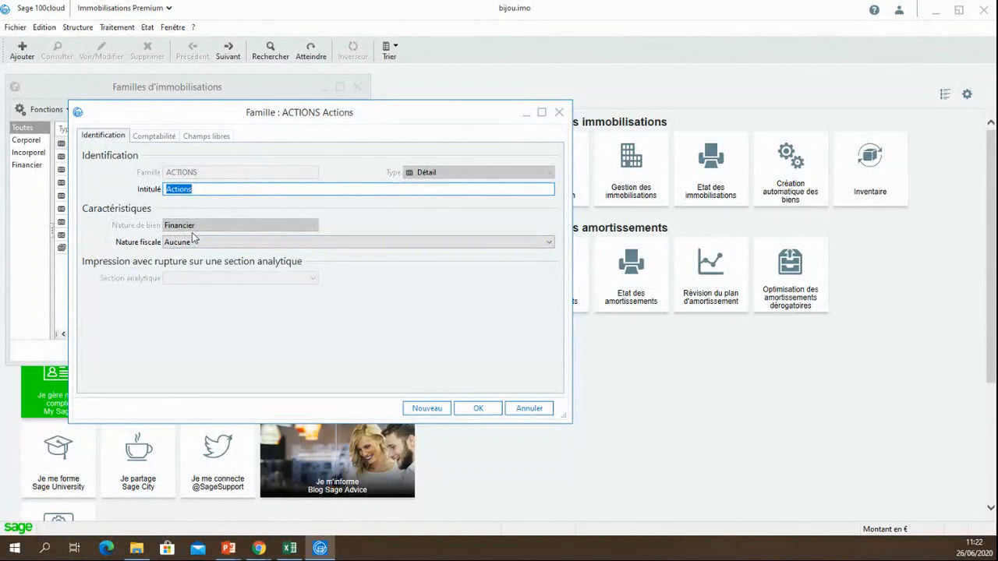
left_click(165, 137)
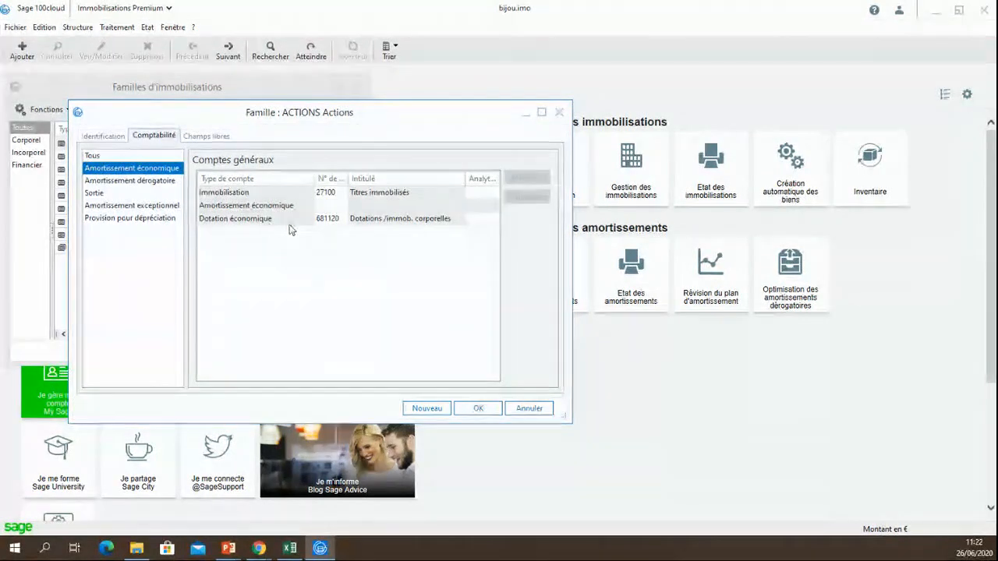
left_click(170, 184)
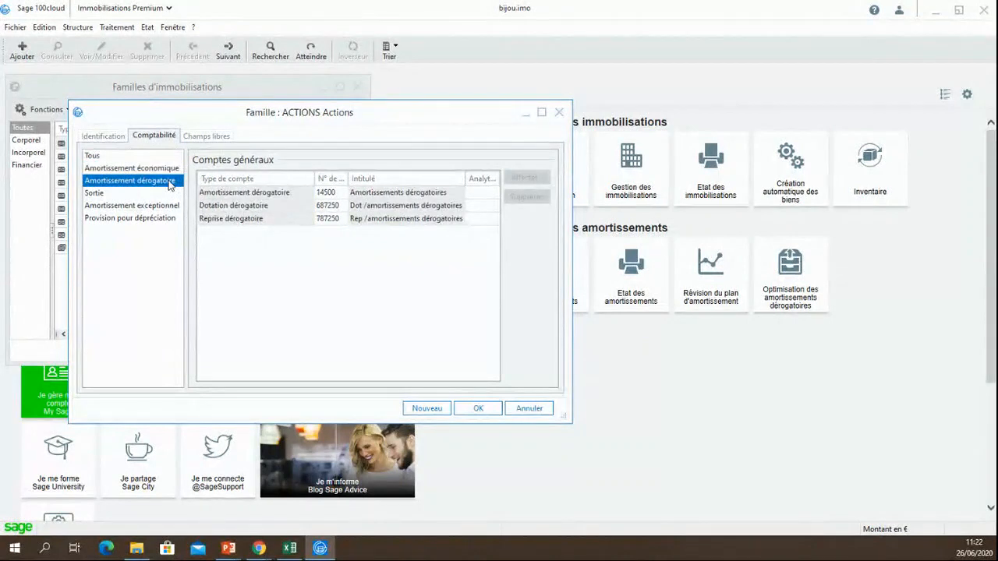
left_click(110, 208)
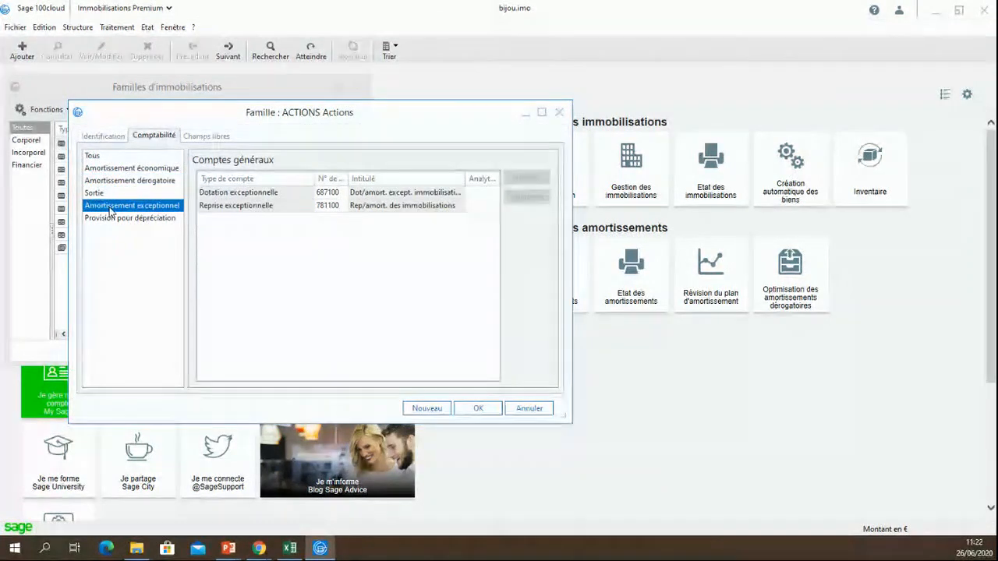
left_click(107, 219)
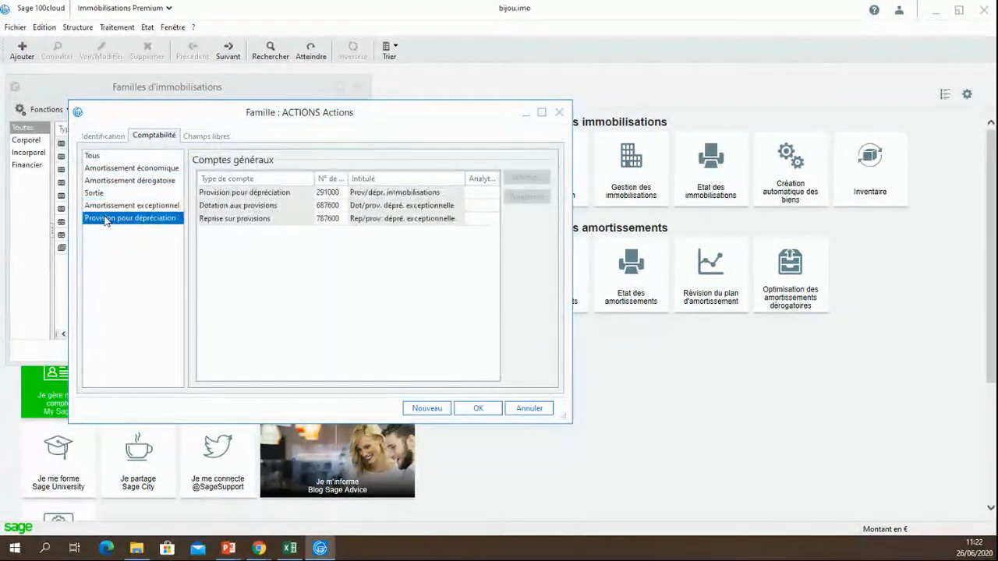
left_click(203, 137)
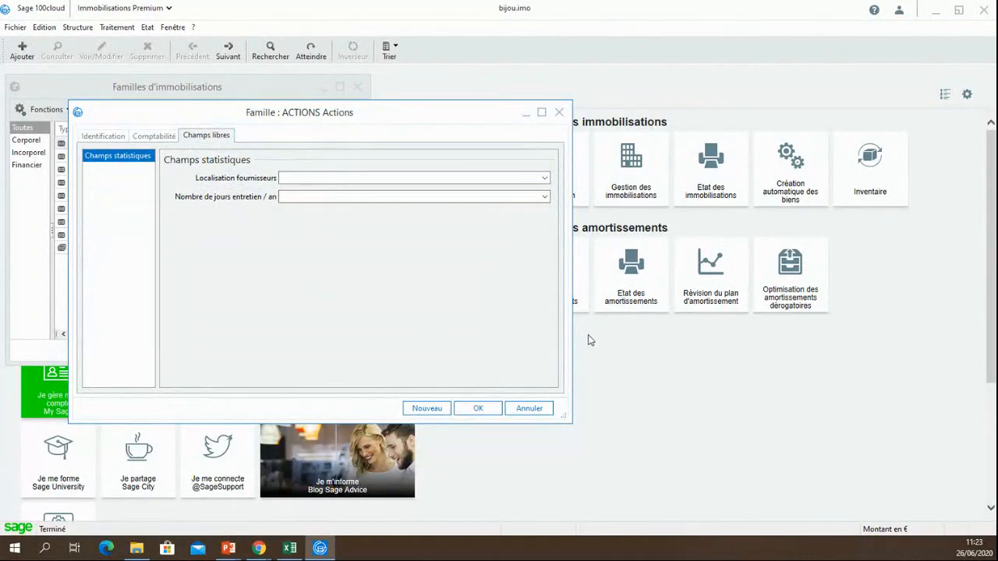
left_click(528, 409)
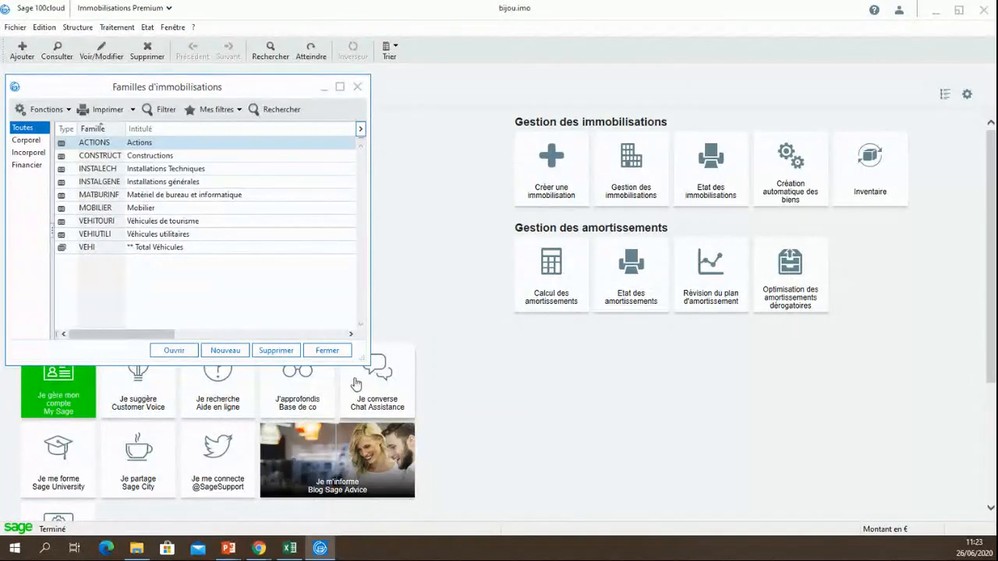
left_click(322, 350)
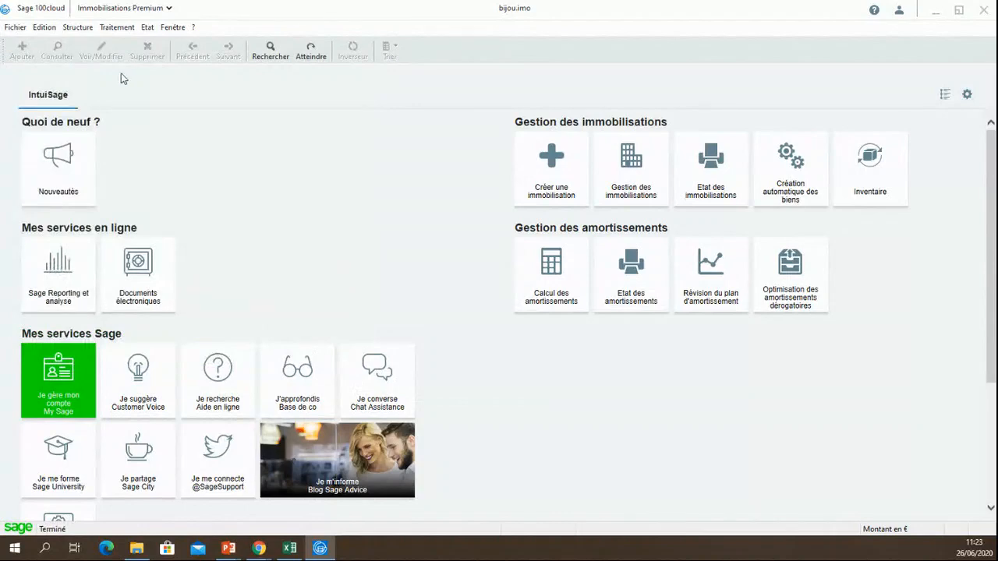
Step: Open the fixed asset record 00001 Bureaux commerciaux and examine its identification details and the available asset families, keeping CONSTRUCT
left_click(77, 27)
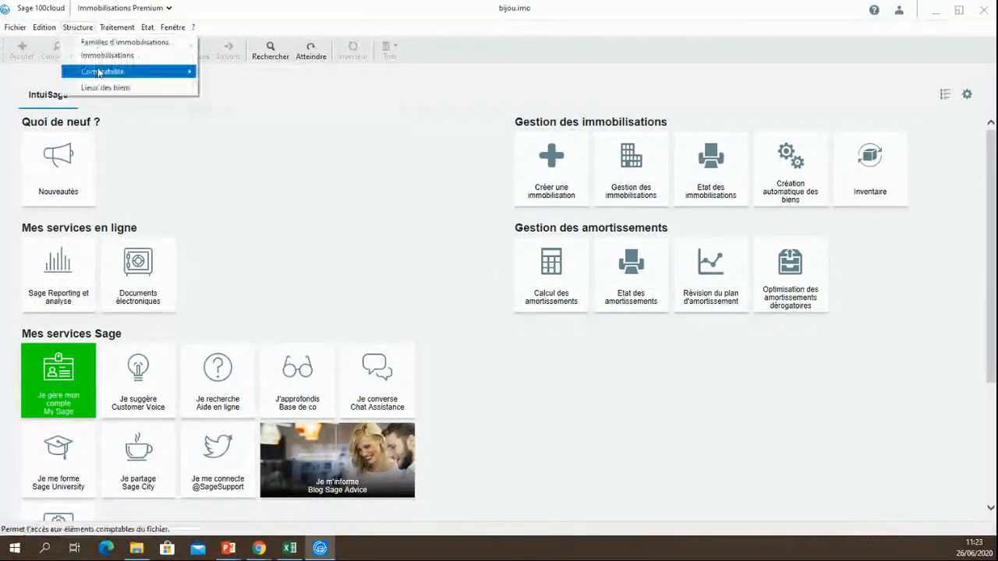
left_click(110, 56)
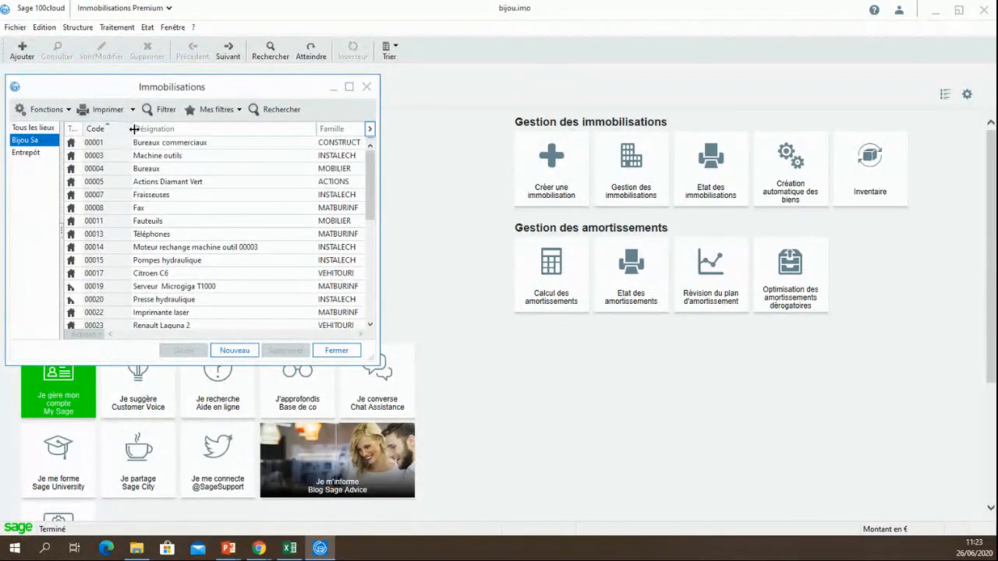
double_click(160, 143)
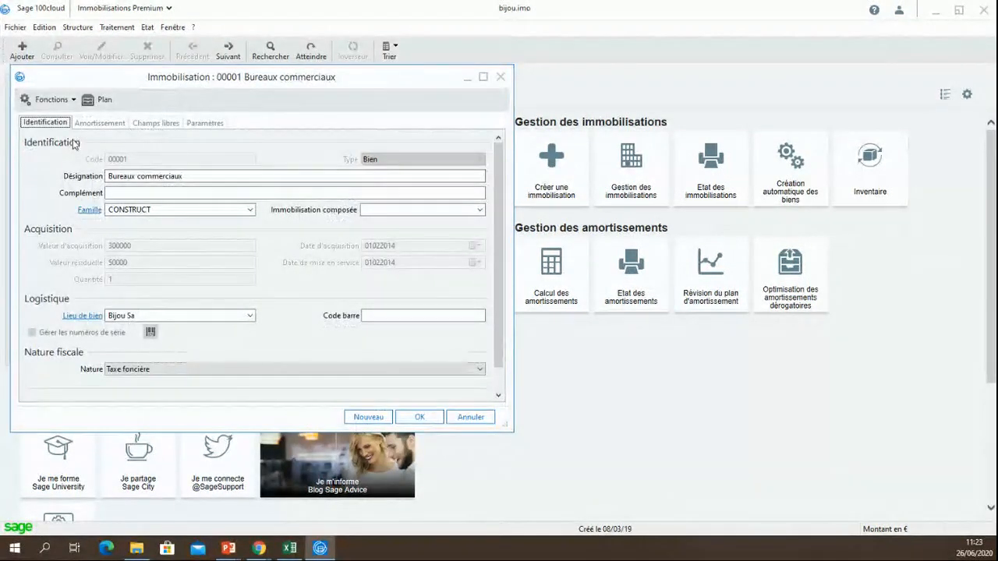
left_click(145, 174)
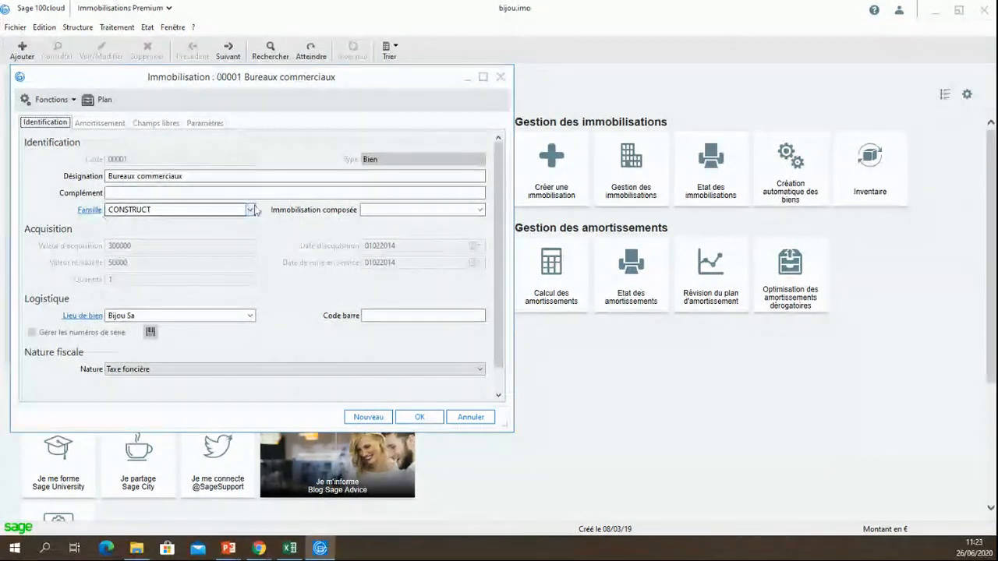
left_click(250, 210)
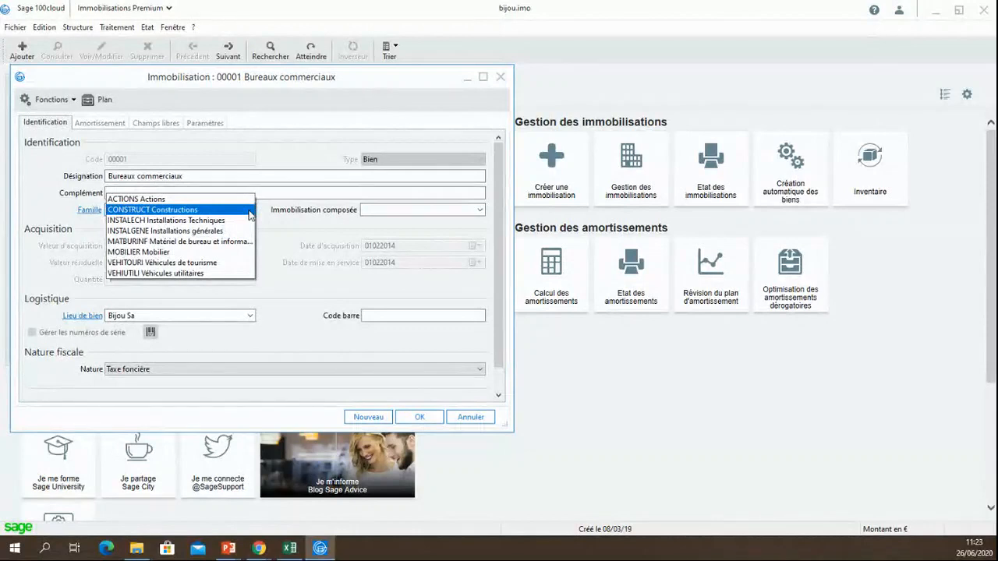
left_click(250, 210)
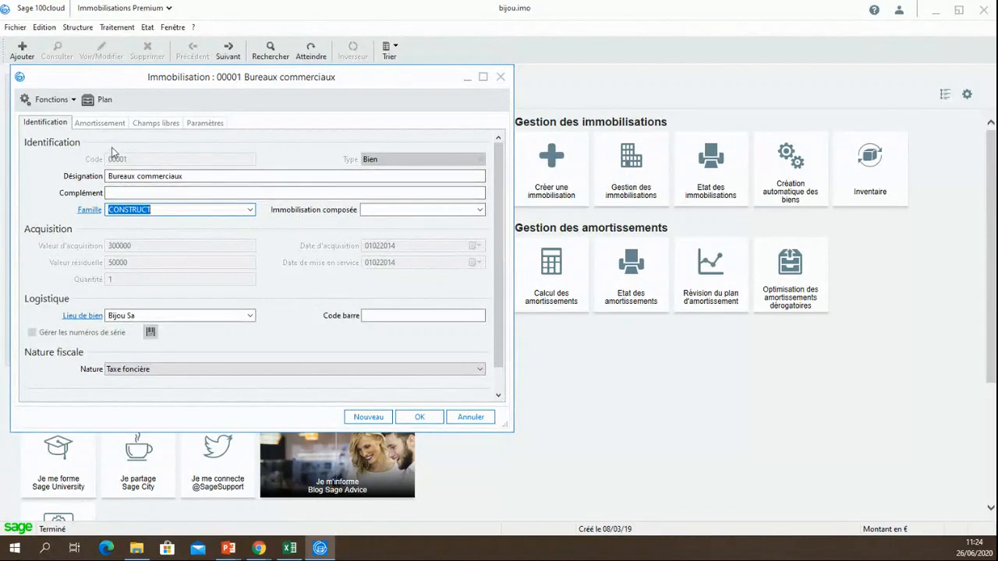
Step: Review the Bureaux commerciaux record's economic depreciation settings, free fields and general ledger accounts
left_click(109, 127)
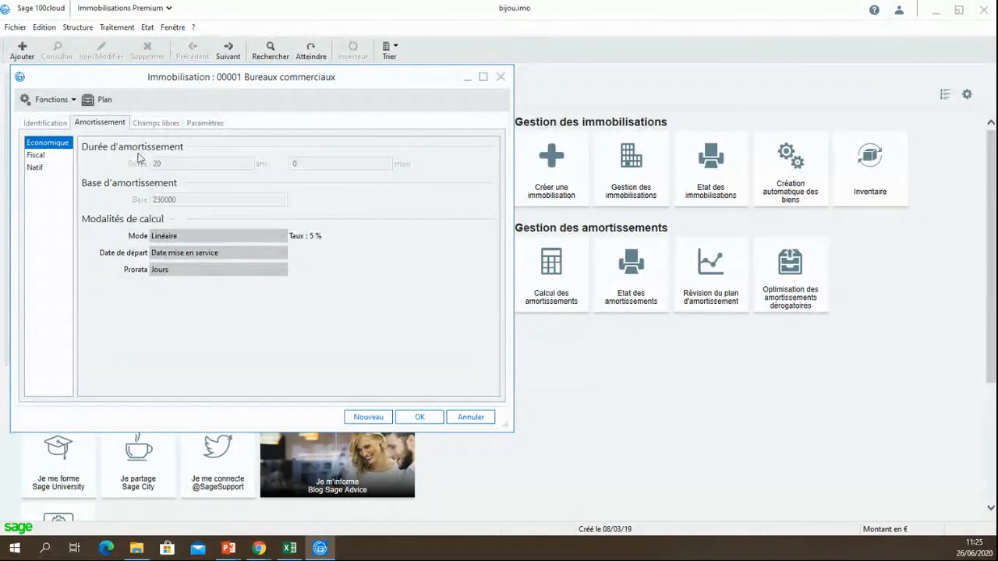
left_click(160, 123)
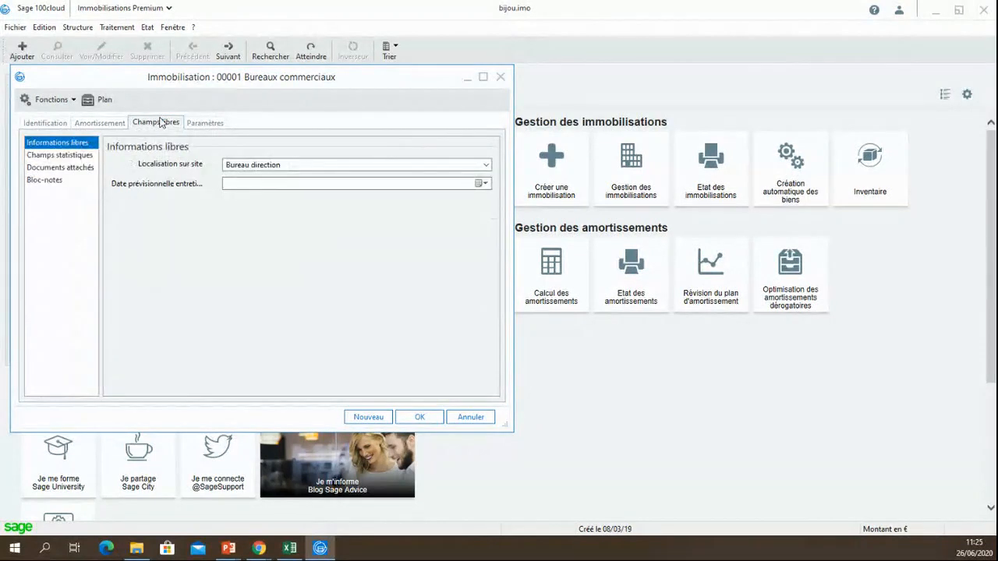
left_click(197, 124)
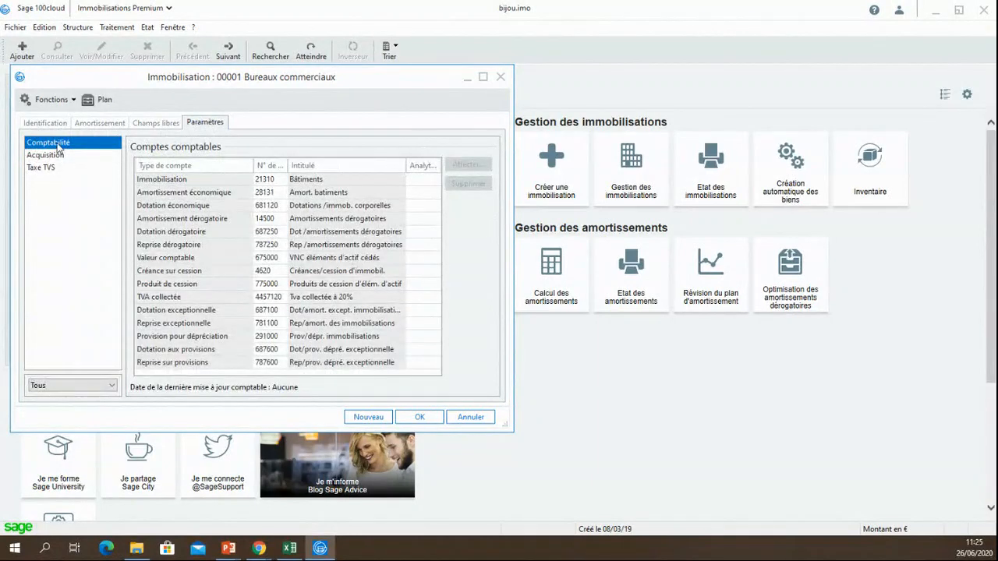
left_click(57, 146)
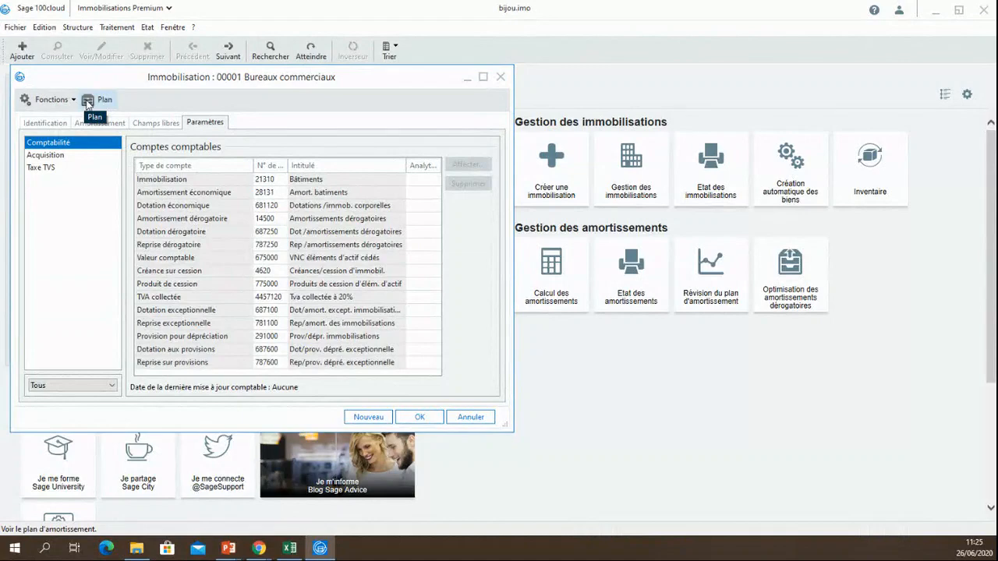
Step: Examine the depreciation plan, processing history and disposal details of Bureaux commerciaux, and close its plan window
left_click(88, 104)
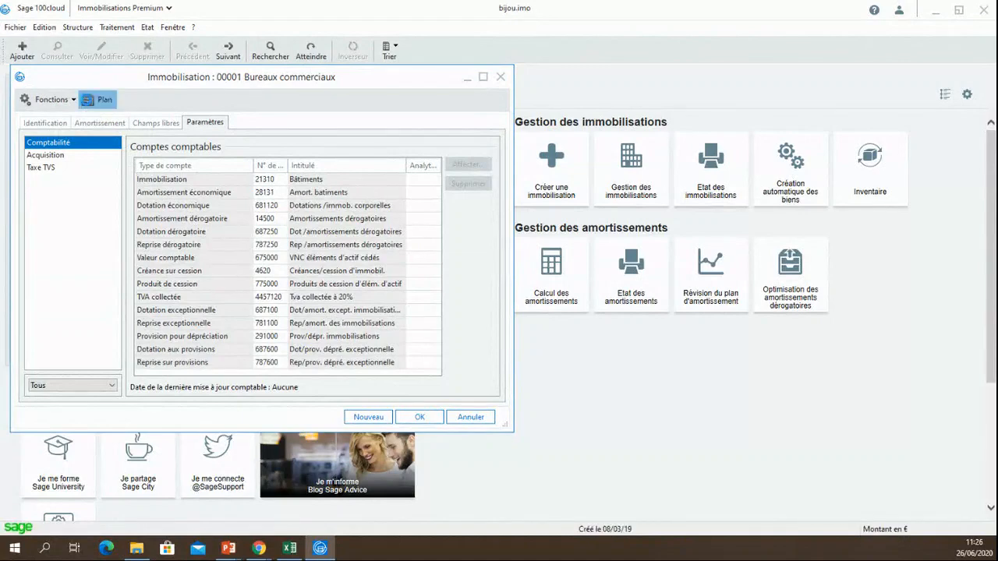
left_click(125, 158)
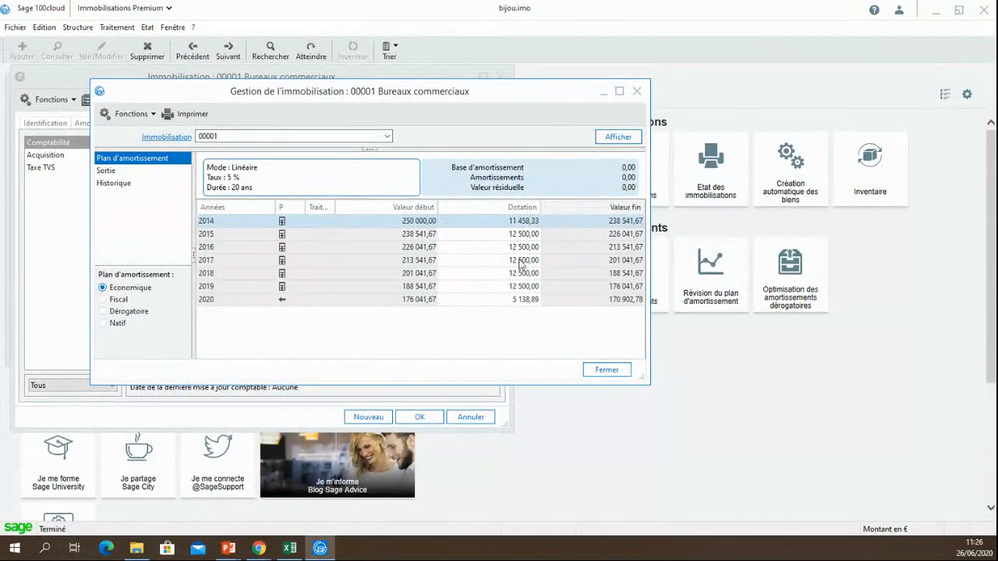
left_click(112, 183)
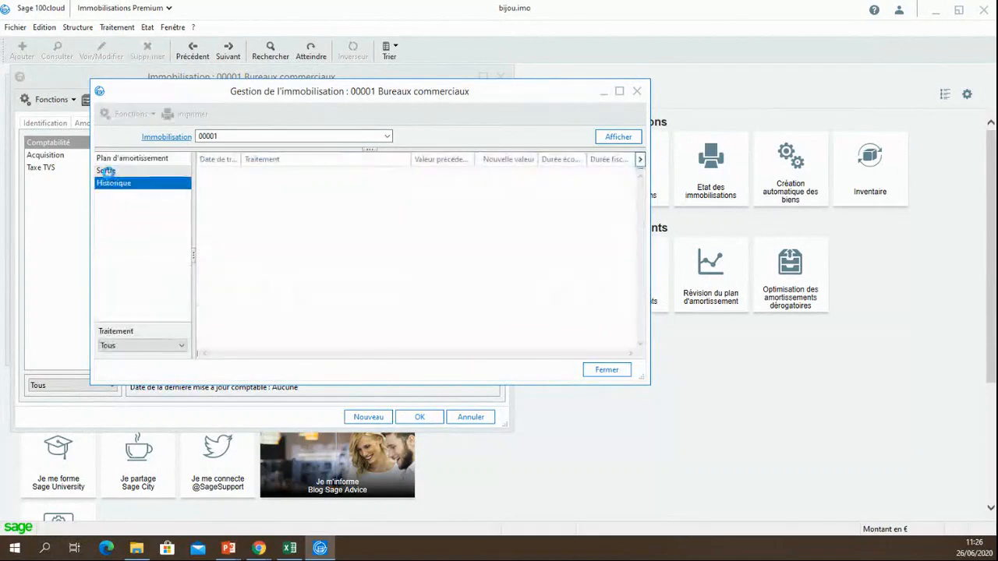
left_click(108, 171)
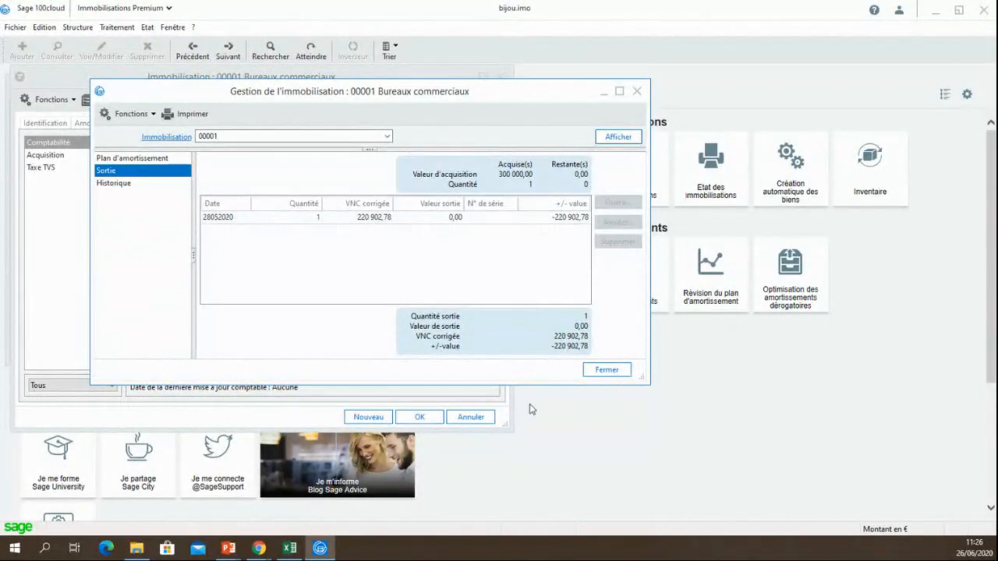
left_click(610, 371)
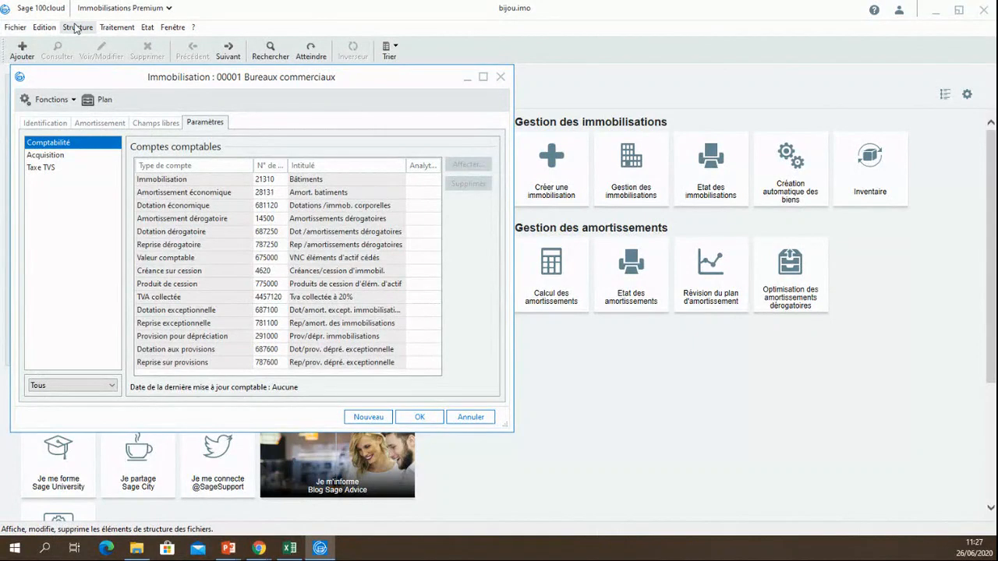
Step: Open the fixed asset management list, maximize it, and browse all assets, assets in service and disposed assets
left_click(77, 27)
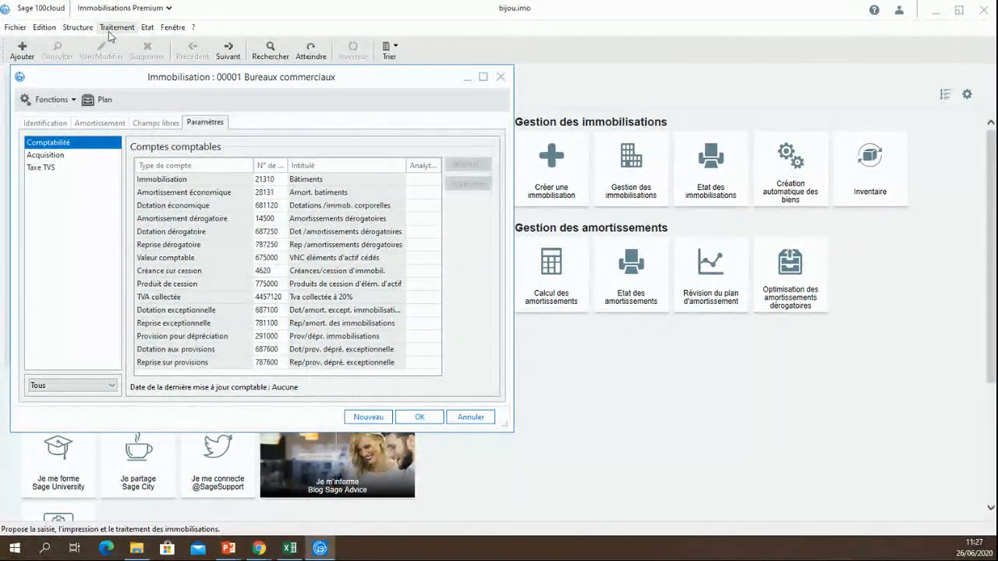
left_click(108, 31)
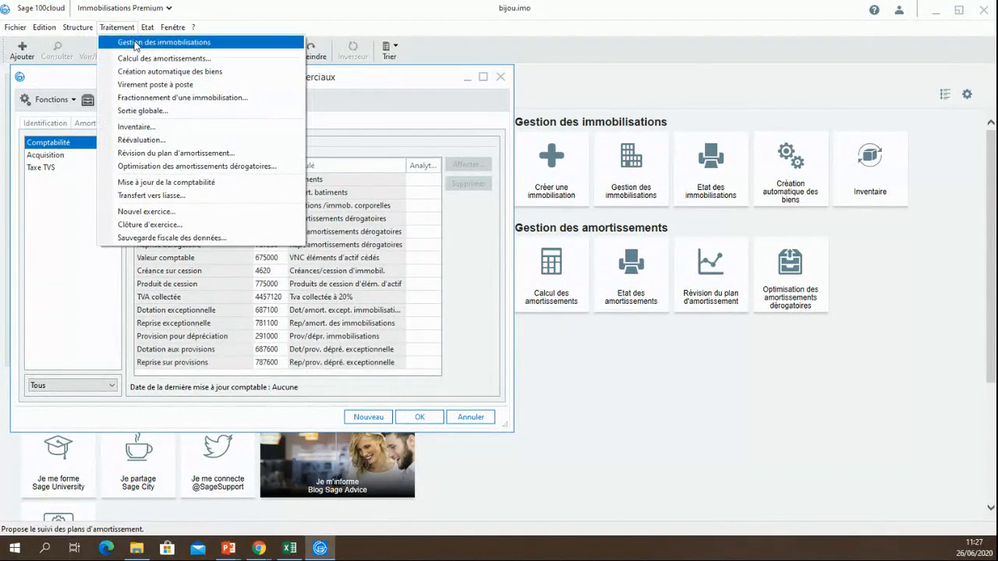
left_click(135, 44)
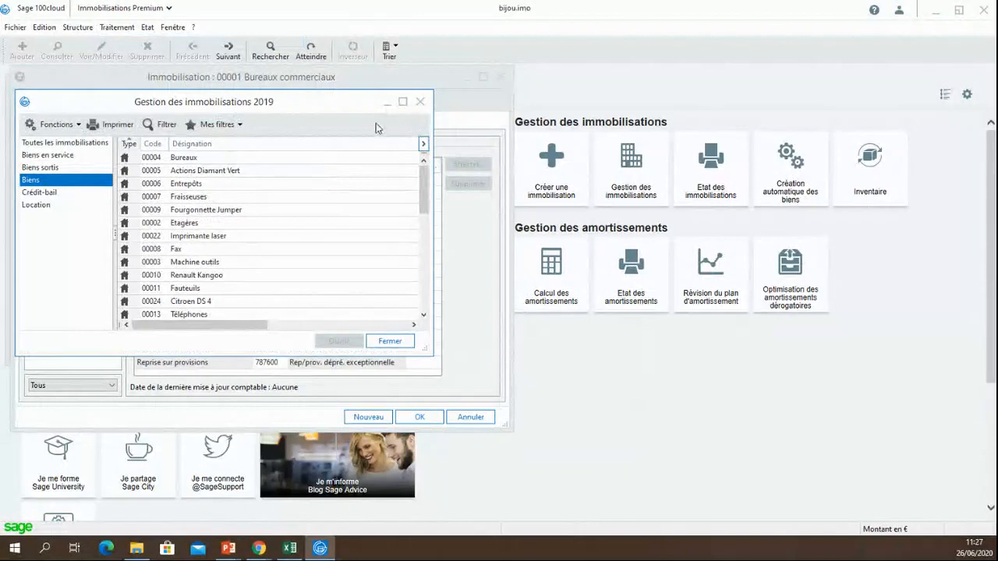
left_click(65, 143)
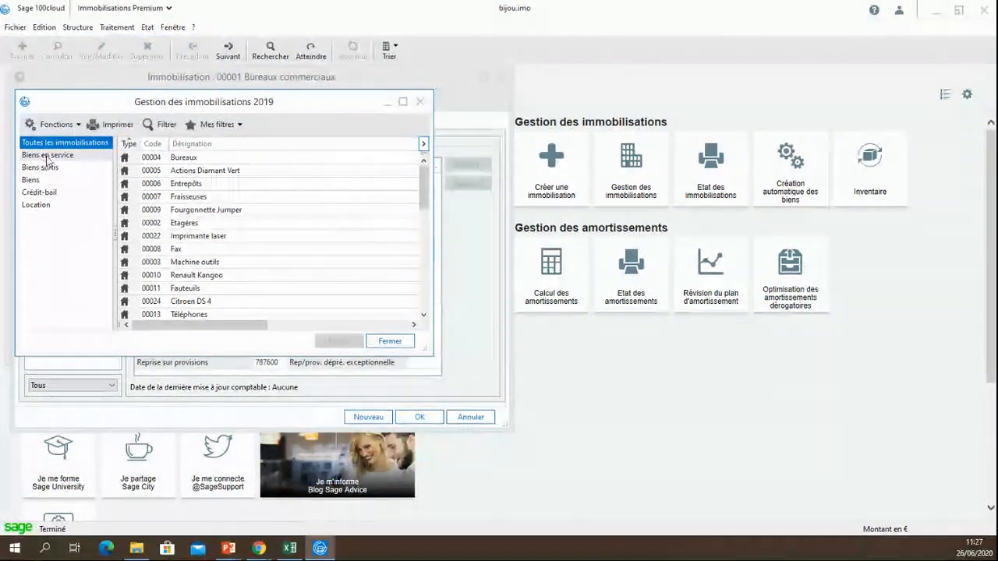
left_click(49, 156)
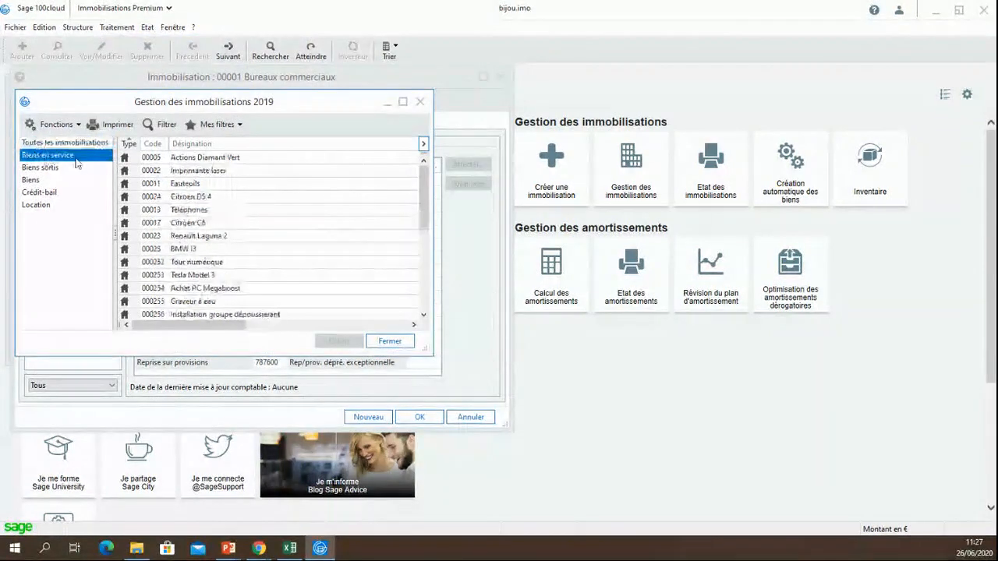
left_click(402, 102)
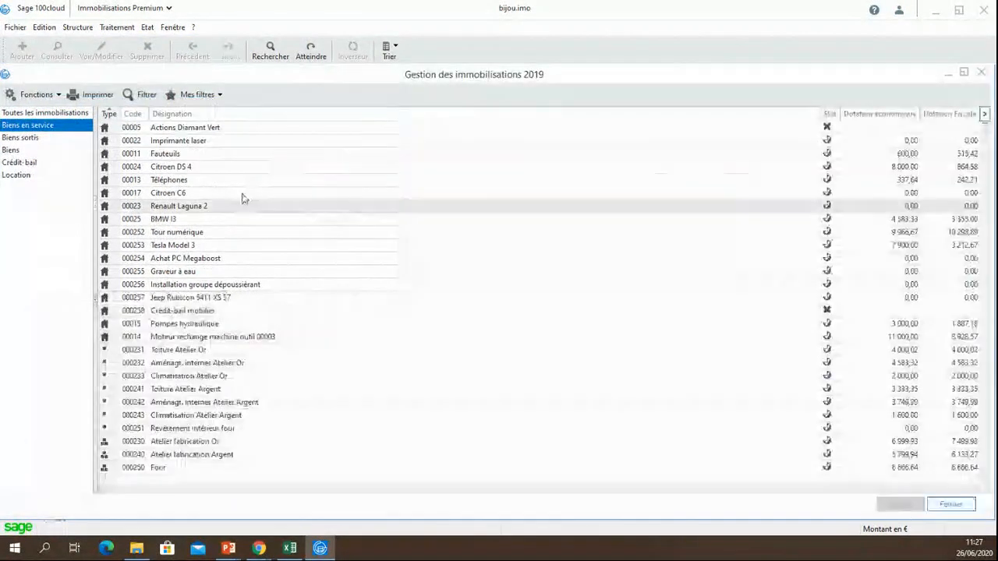
left_click(15, 139)
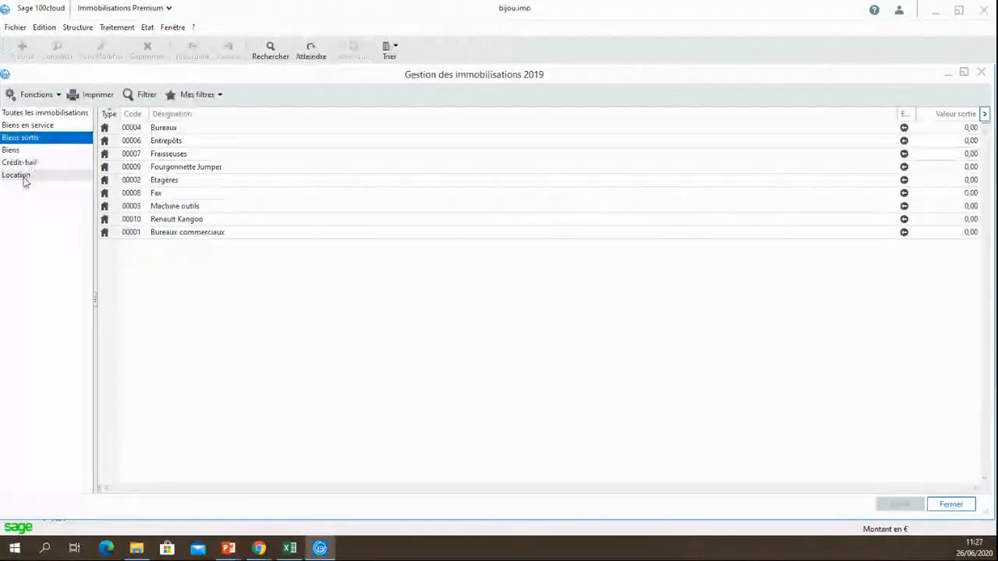
Step: Examine the depreciation calculation options and the selectable fiscal years, keeping 2019, and cancel without running the calculation
left_click(118, 29)
left_click(136, 59)
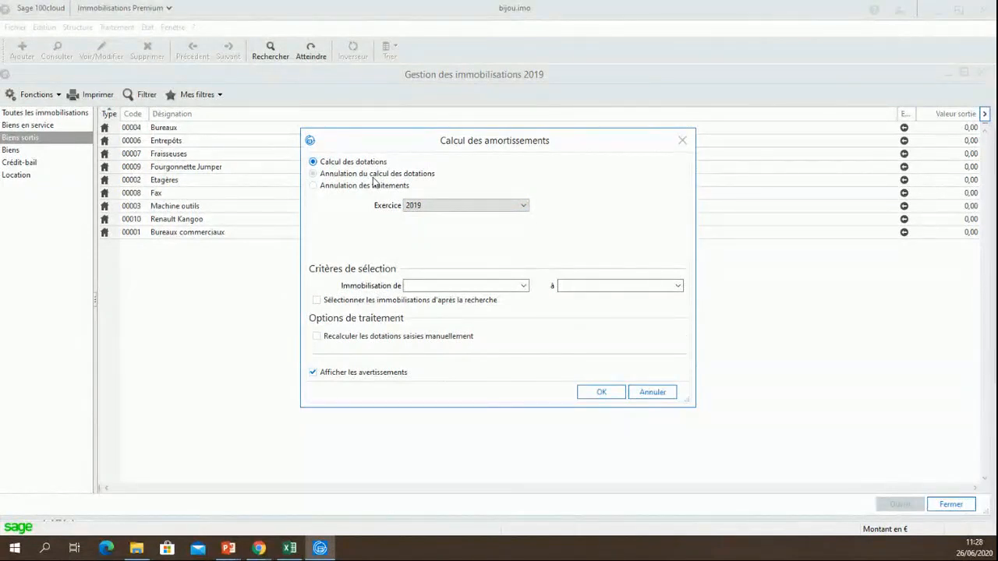
left_click(417, 209)
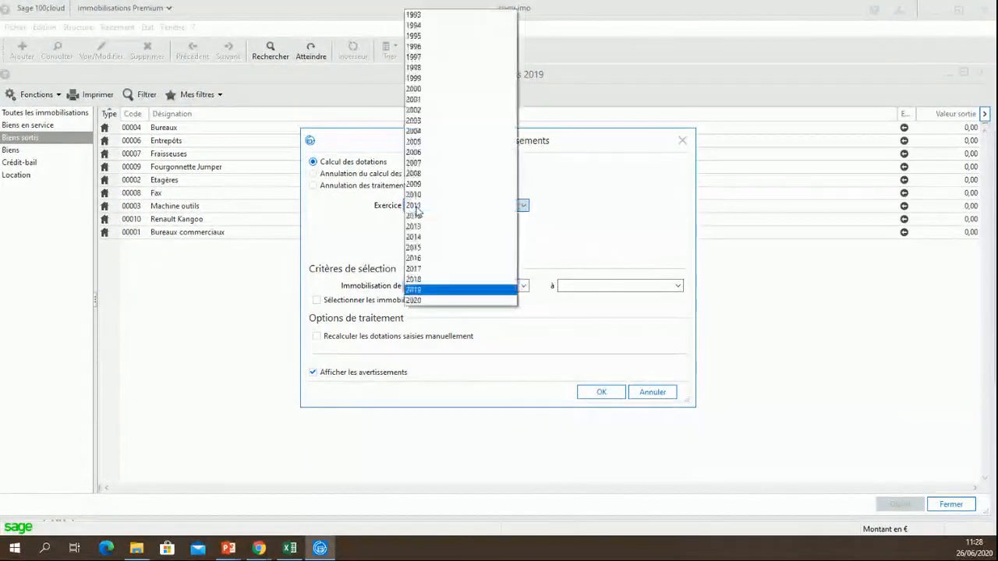
left_click(437, 292)
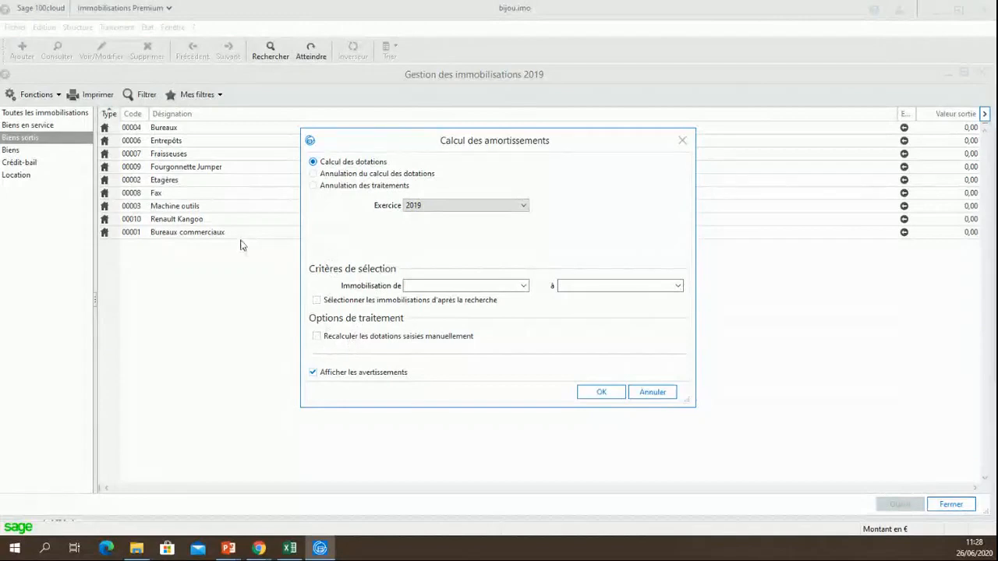
left_click(645, 394)
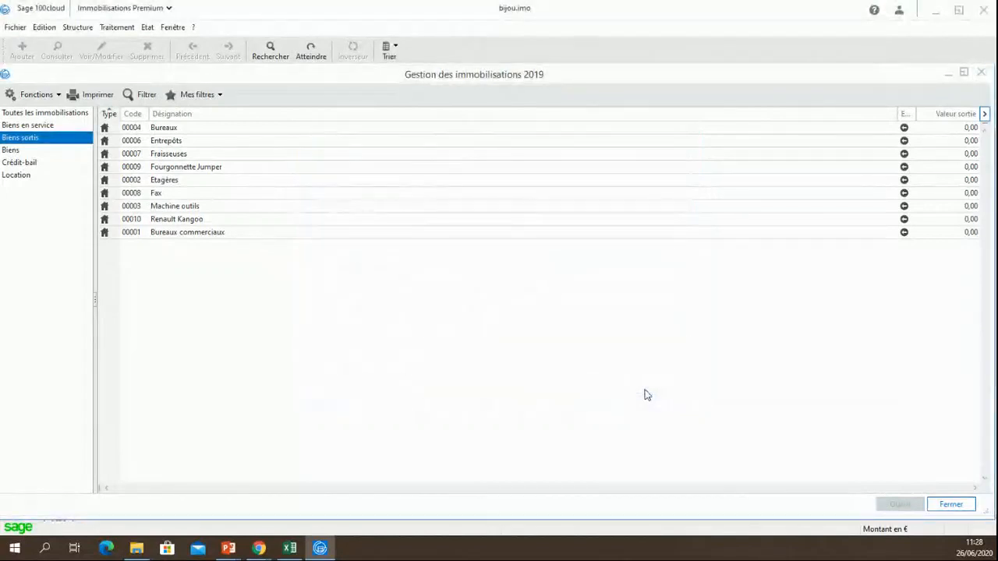
Step: Examine the criteria for automatically creating asset records from accounting entries, and cancel without creating any
left_click(125, 29)
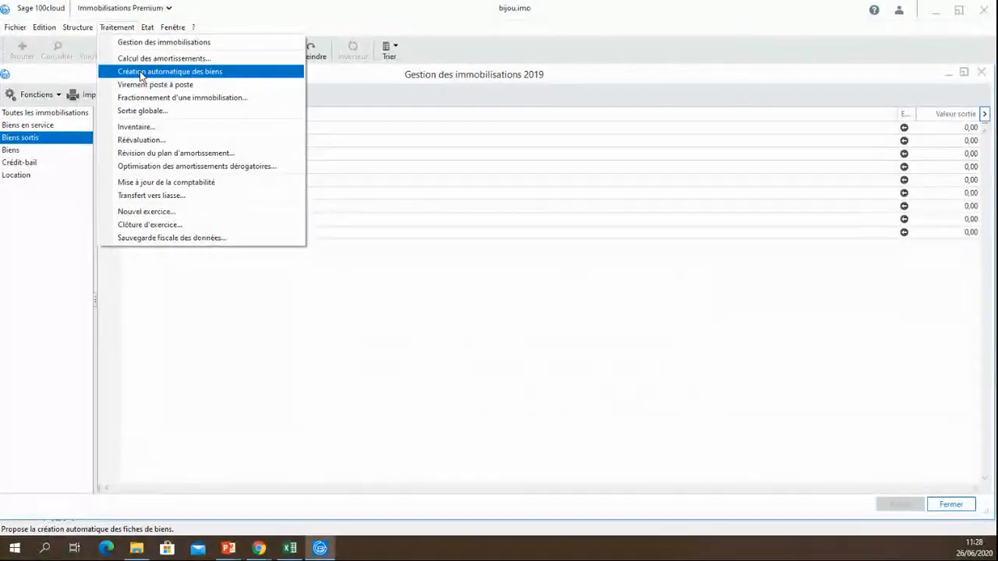
left_click(140, 71)
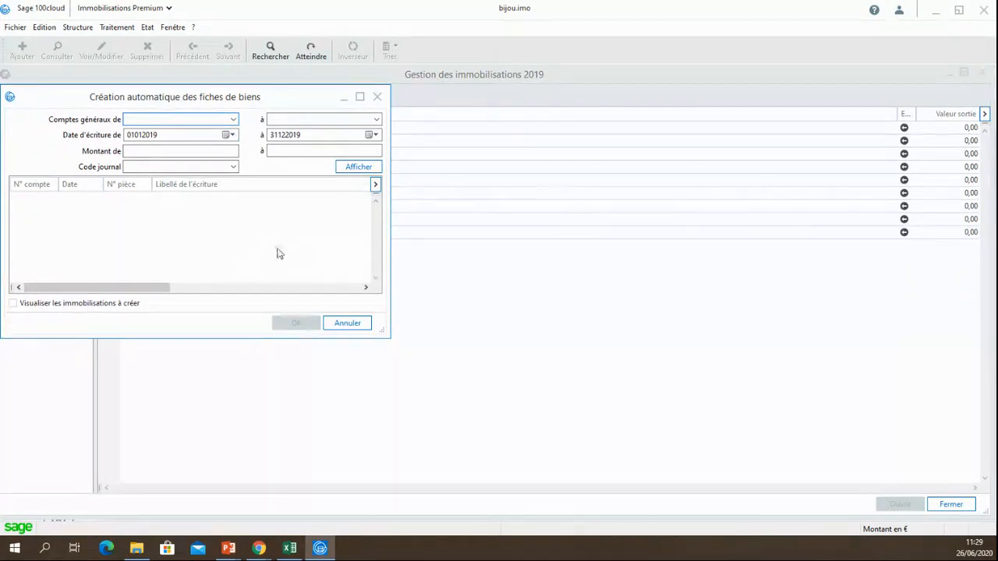
left_click(347, 323)
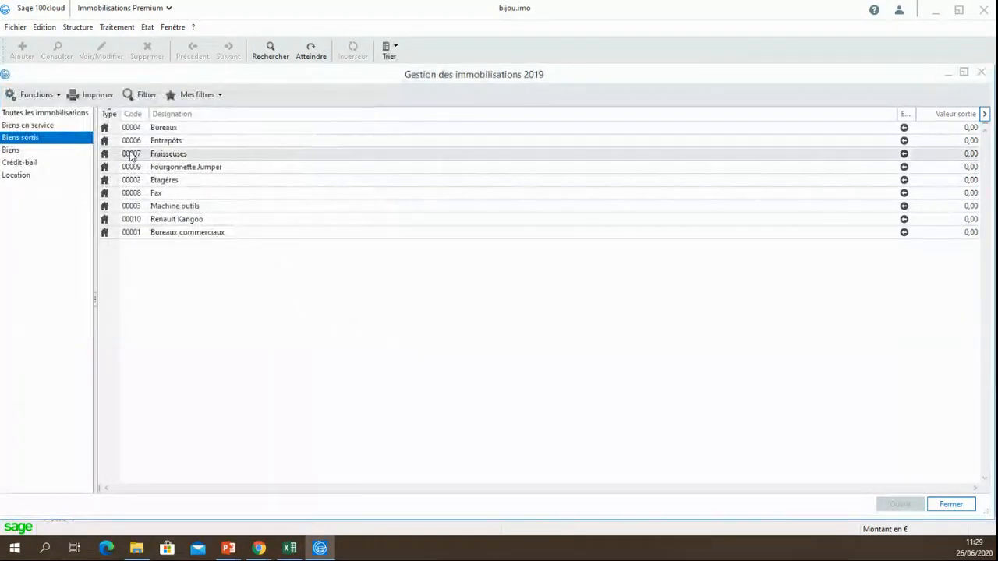
Step: Examine the options for splitting a fixed asset, and cancel without splitting one
left_click(116, 27)
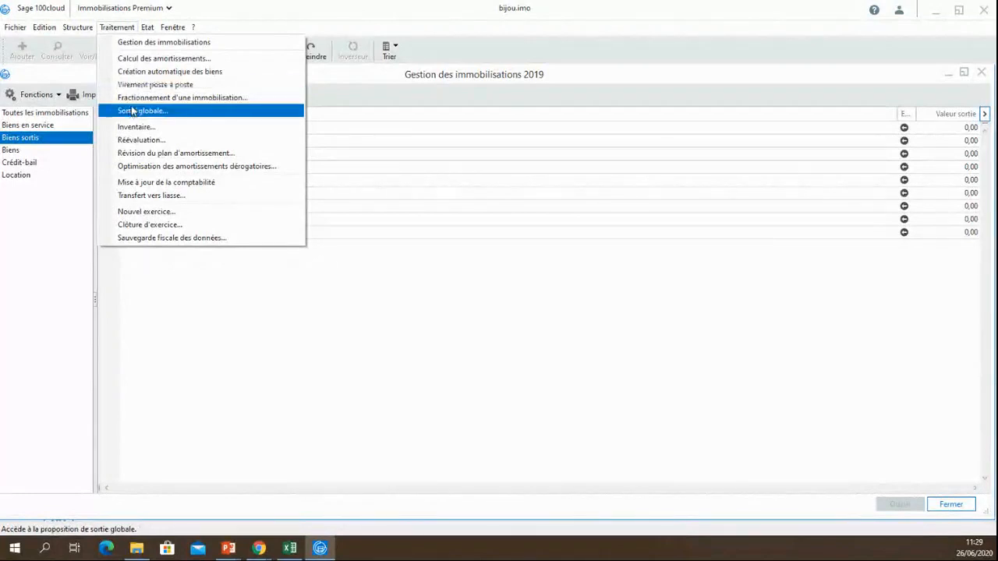
left_click(134, 97)
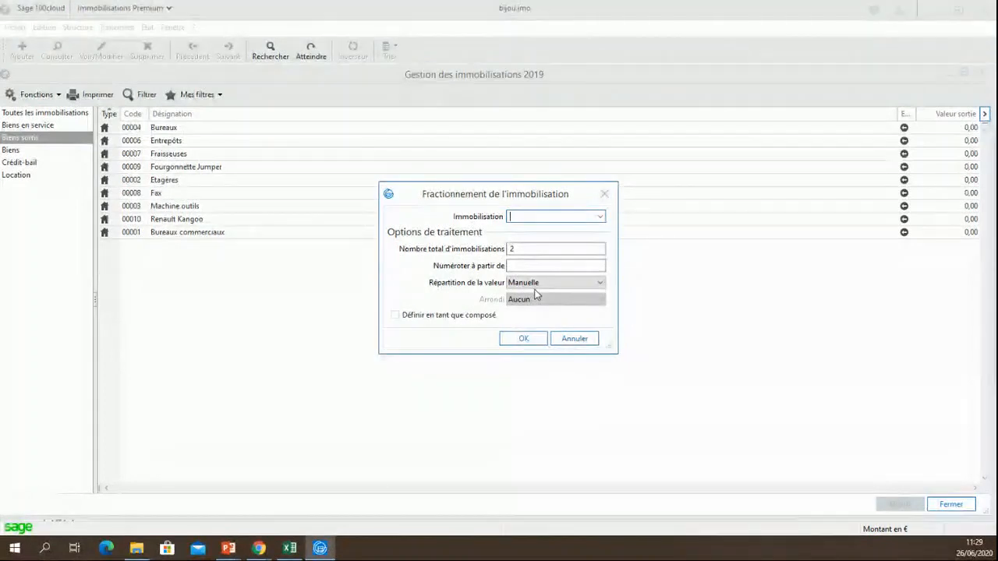
left_click(575, 338)
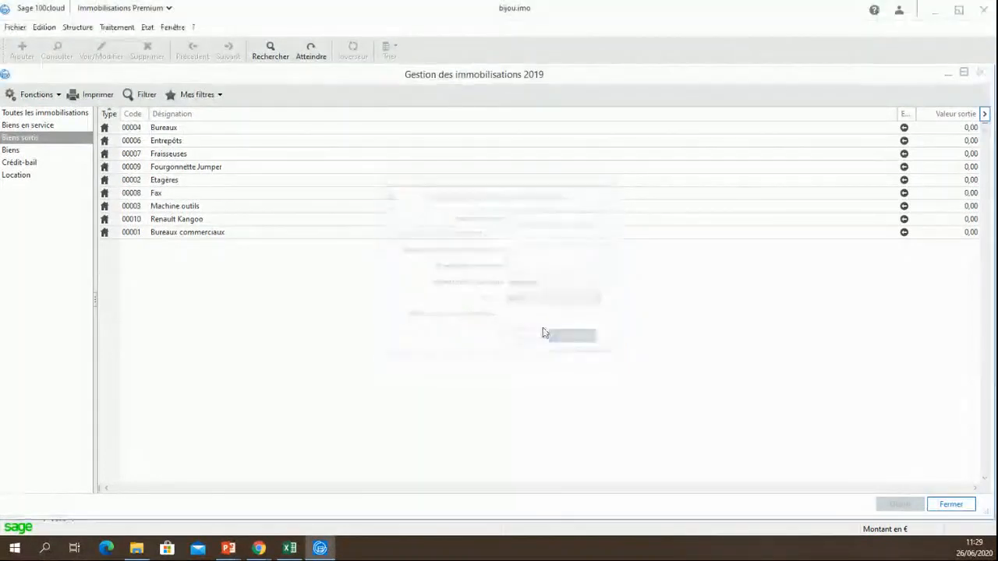
Step: Examine the global disposal selection criteria and the capital gains or losses option, and cancel without disposing of assets
left_click(117, 27)
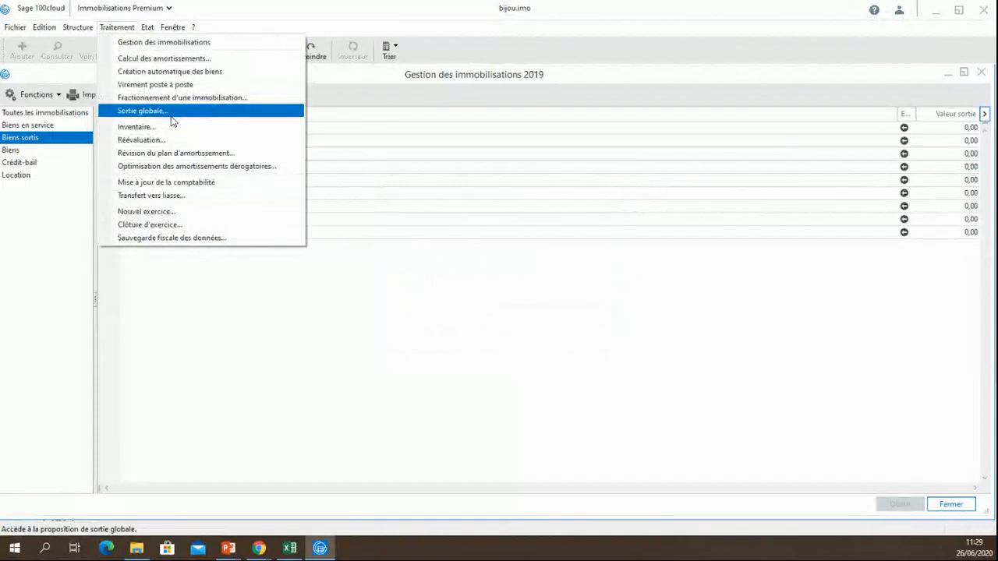
left_click(171, 112)
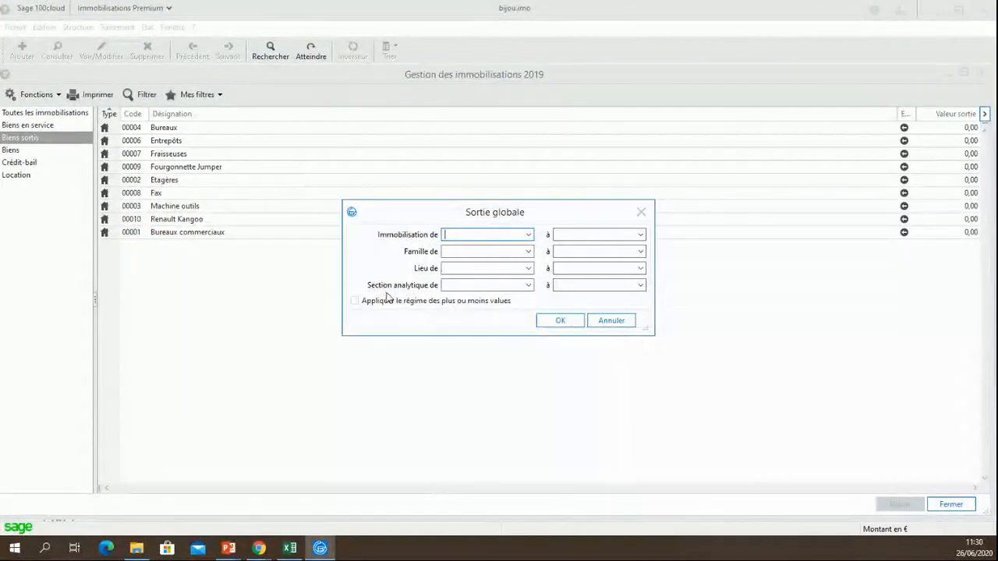
left_click(425, 303)
left_click(599, 323)
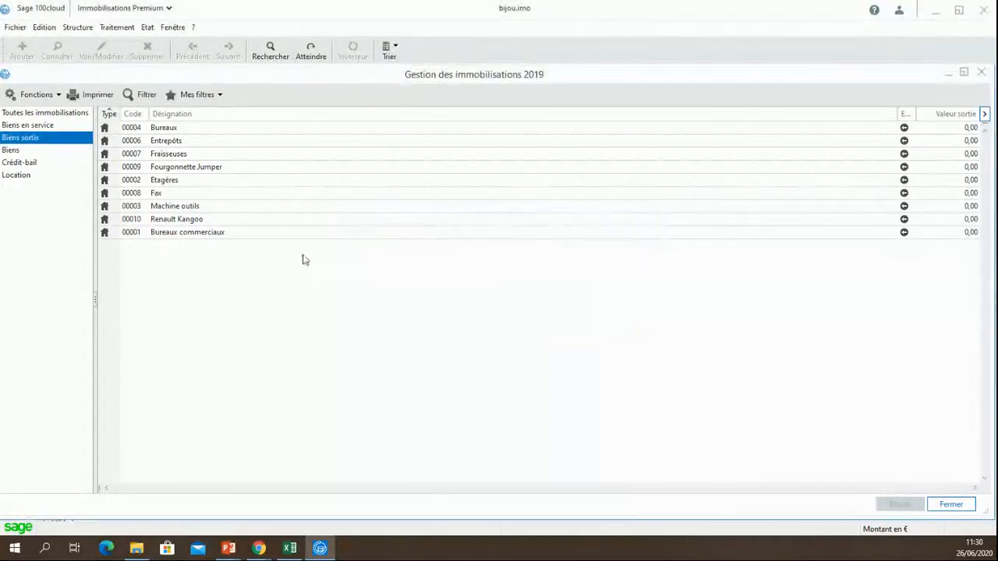
Step: Examine the fixed asset inventory date, selection criteria and component detail option, and cancel without running the inventory
left_click(117, 27)
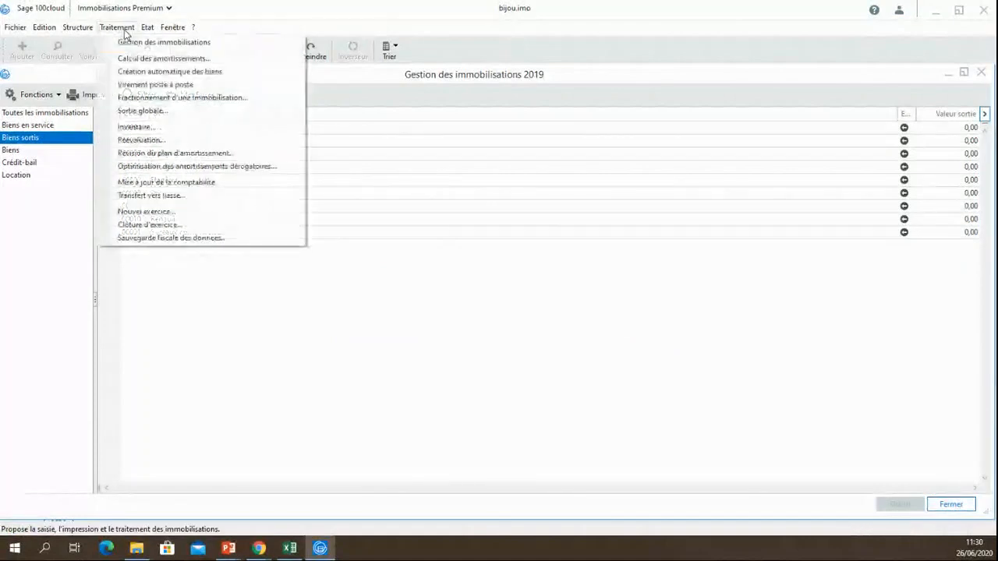
left_click(153, 129)
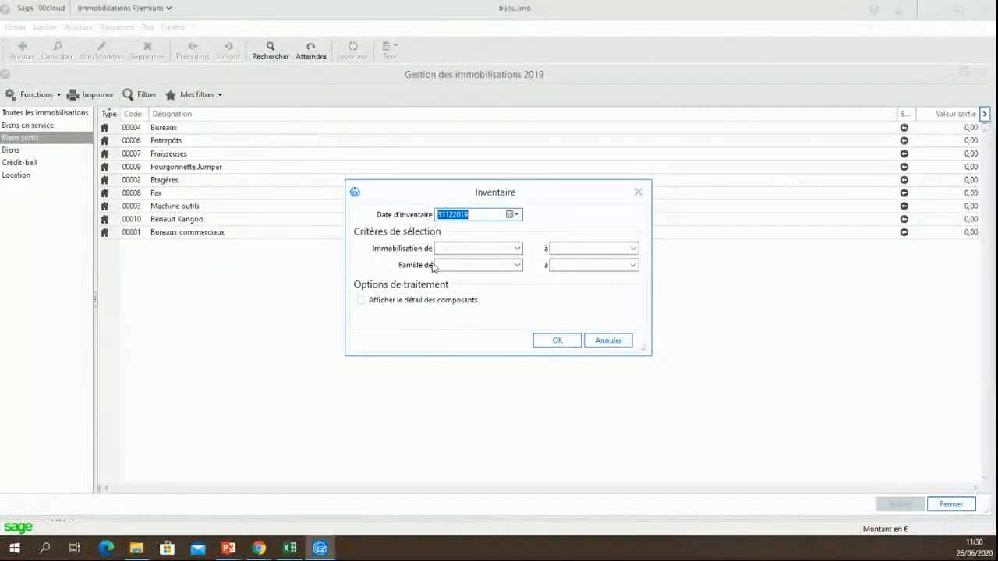
left_click(591, 341)
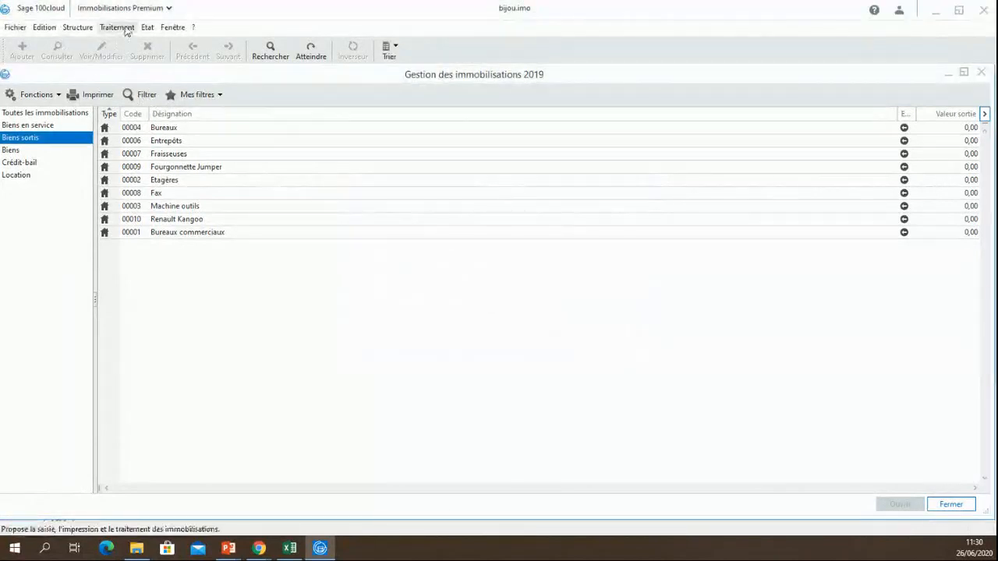
Step: Examine the depreciation plan revision options for duration, acquisition value and residual value, and cancel without revising a plan
left_click(117, 28)
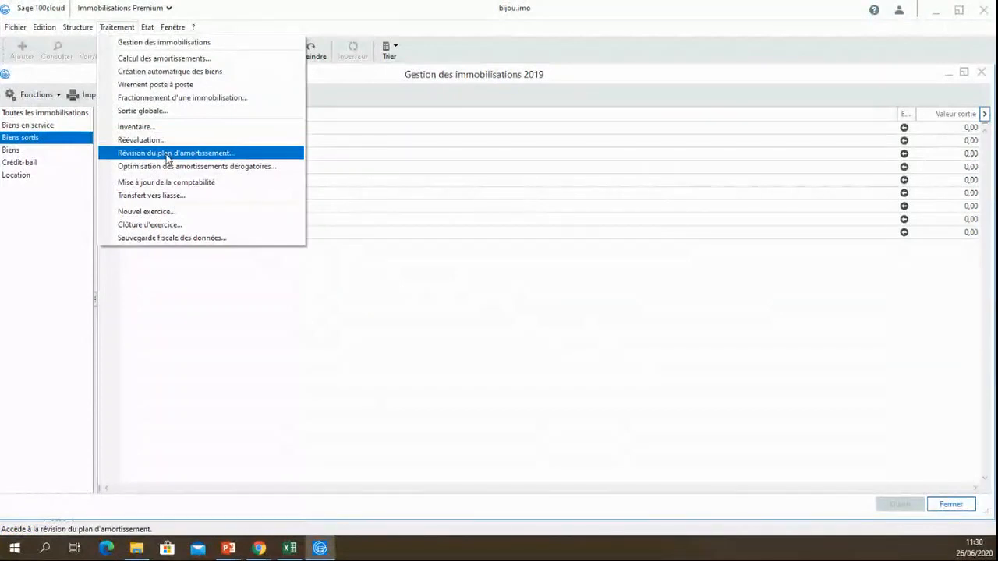
left_click(167, 154)
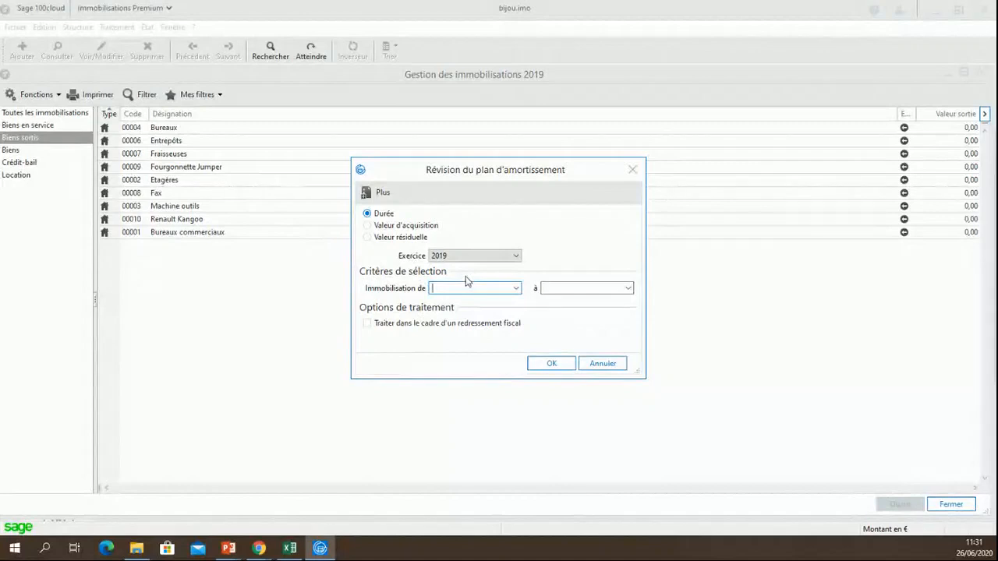
left_click(605, 365)
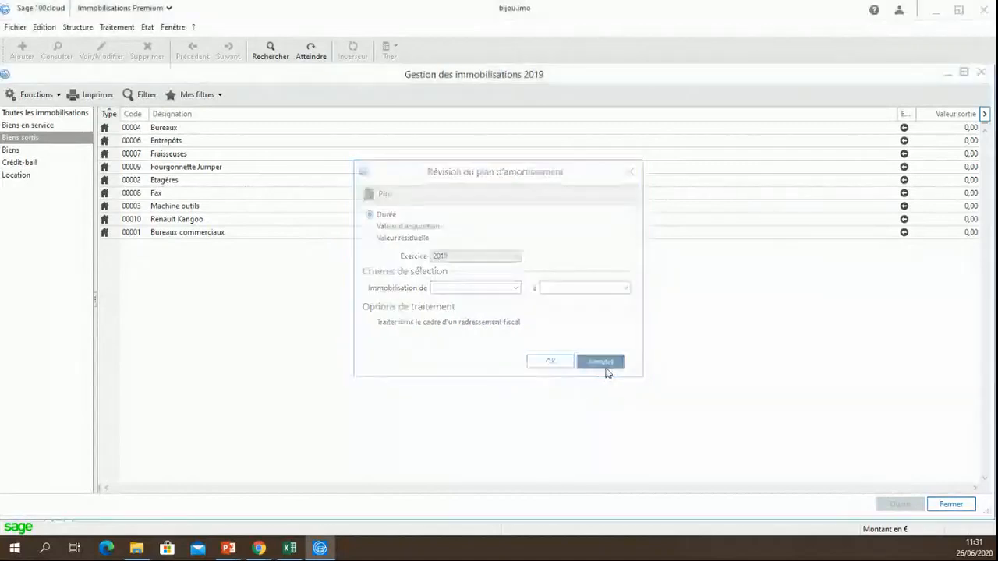
Step: Examine the accounting update options for fiscal year 2019, keeping the transfer on Dotations à comptabiliser, and close without posting entries
left_click(117, 27)
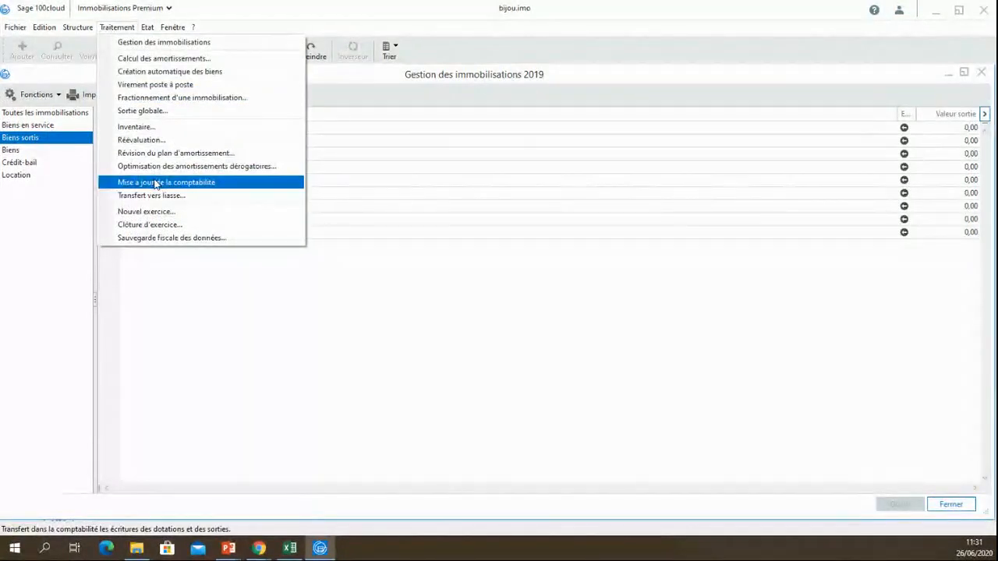
left_click(156, 182)
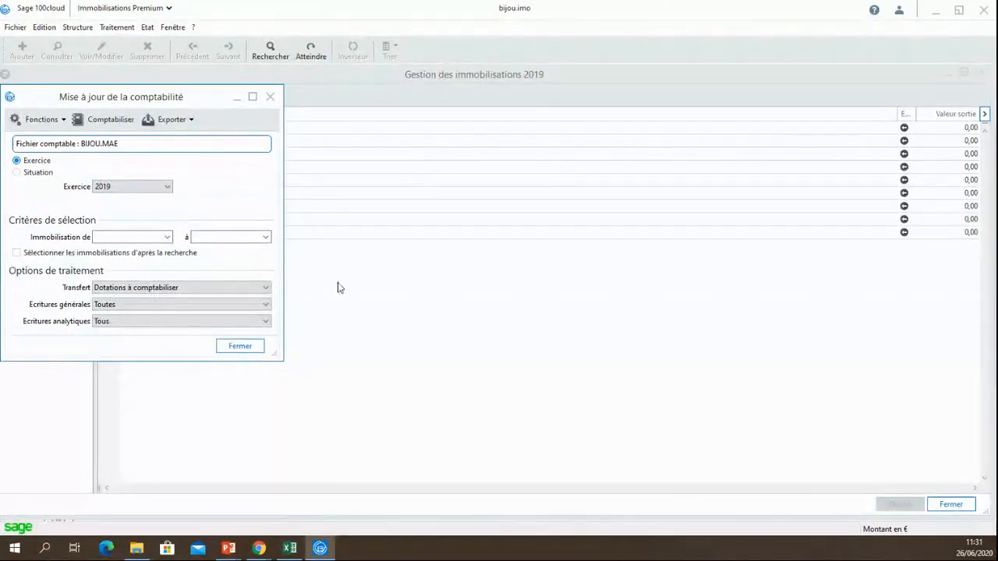
left_click(37, 165)
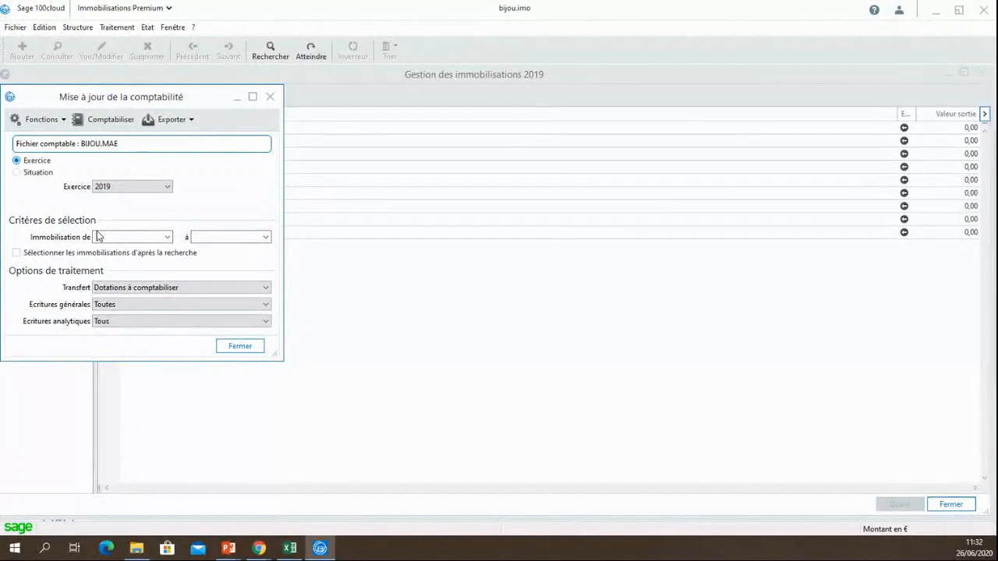
left_click(169, 290)
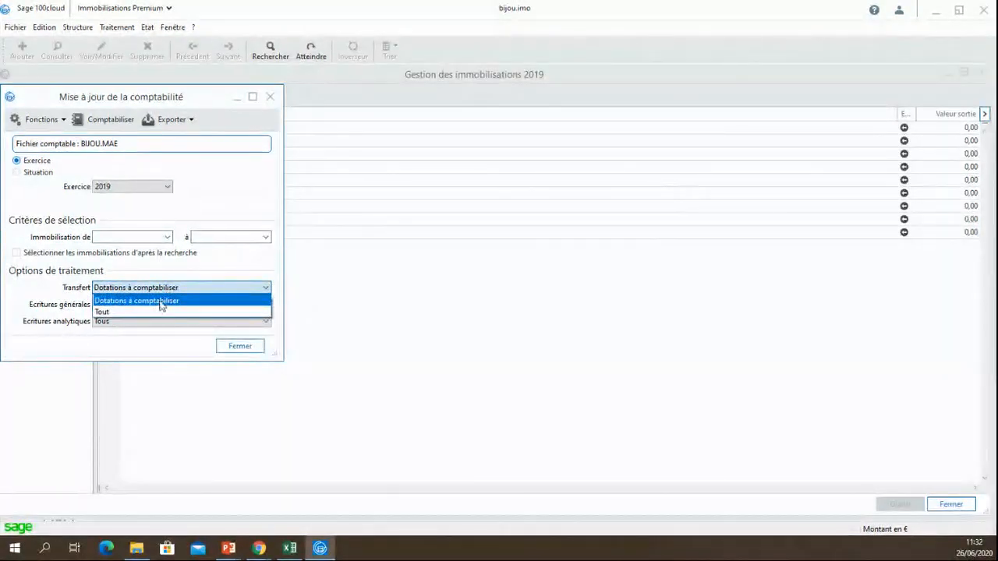
left_click(163, 302)
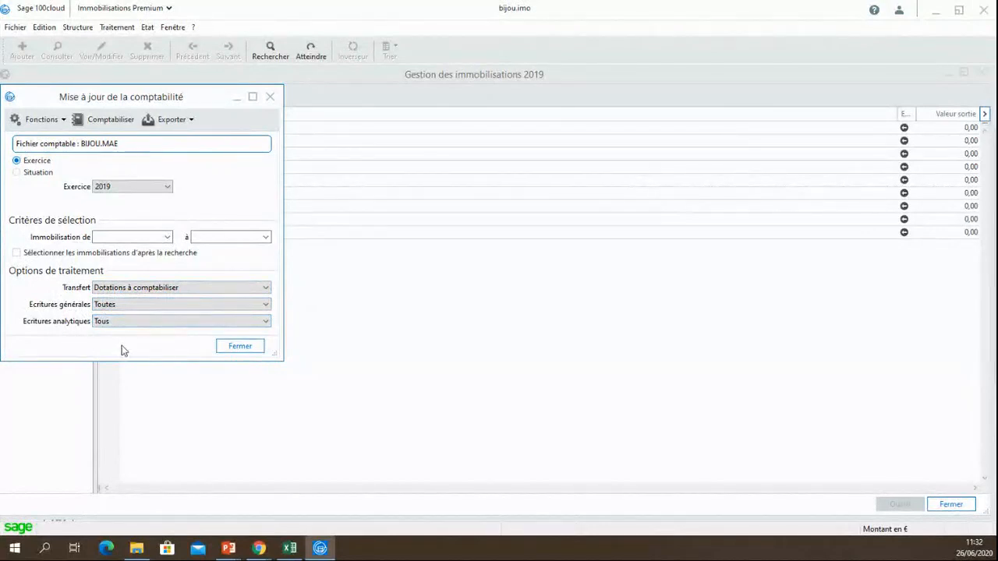
left_click(237, 347)
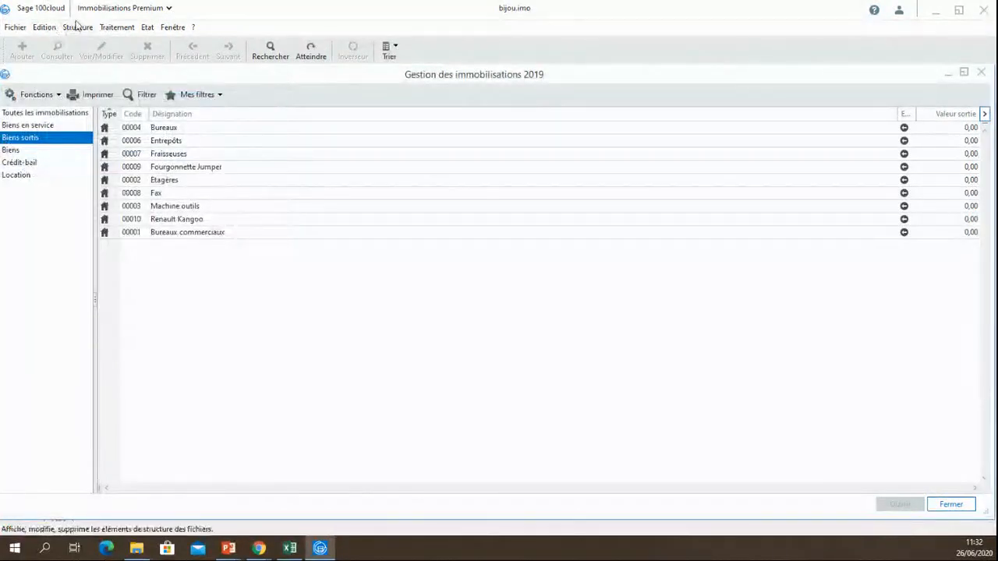
Step: Preview the Etat des immobilisations for fiscal year 2019 with Rapide simplifié processing, the Standard model and a break by Compte
left_click(117, 28)
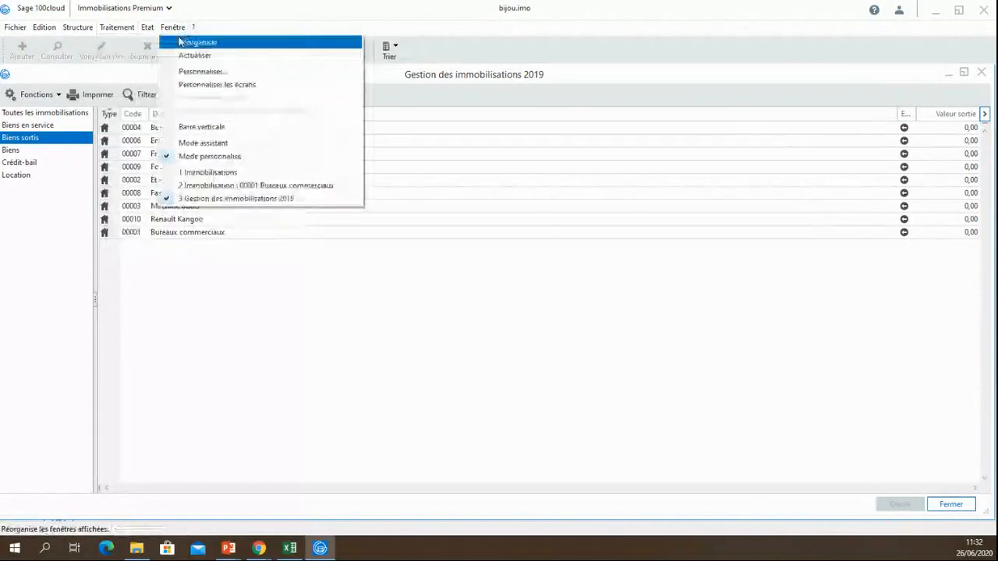
left_click(178, 41)
left_click(145, 28)
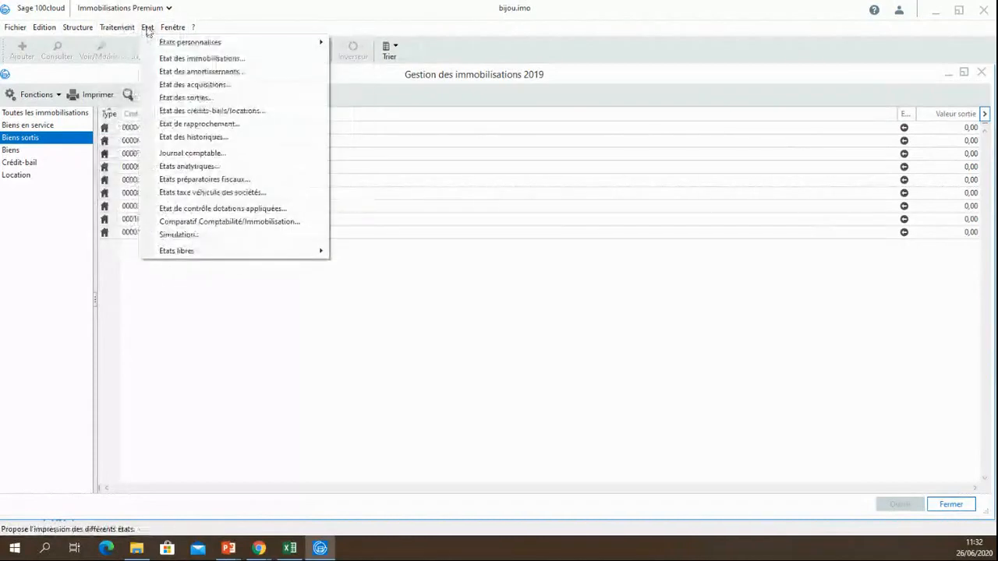
mouse_move(163, 46)
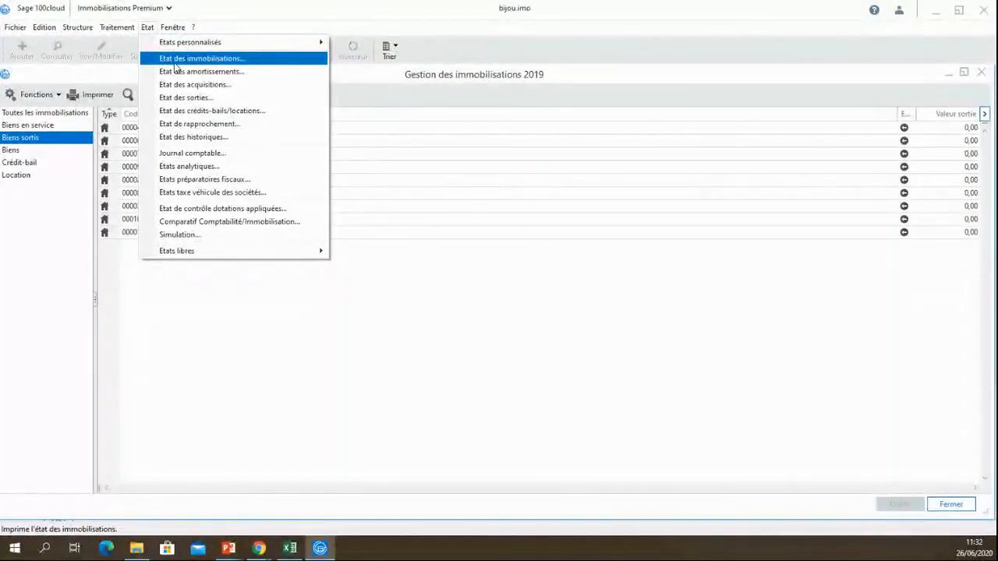
left_click(175, 61)
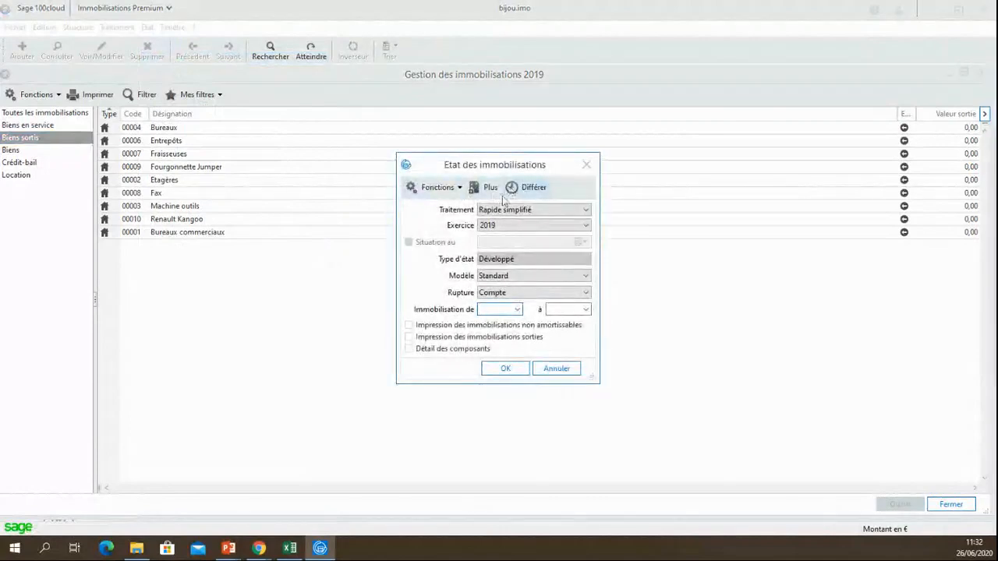
left_click(499, 368)
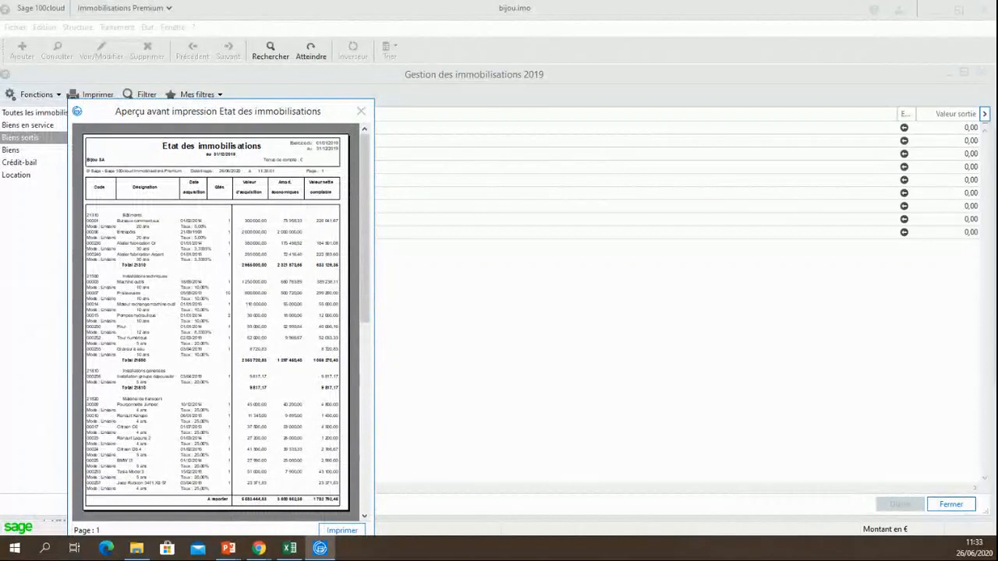
Step: Examine the assets listed by account with their acquisition and net book values in the asset statement preview, and close the preview
key("Escape")
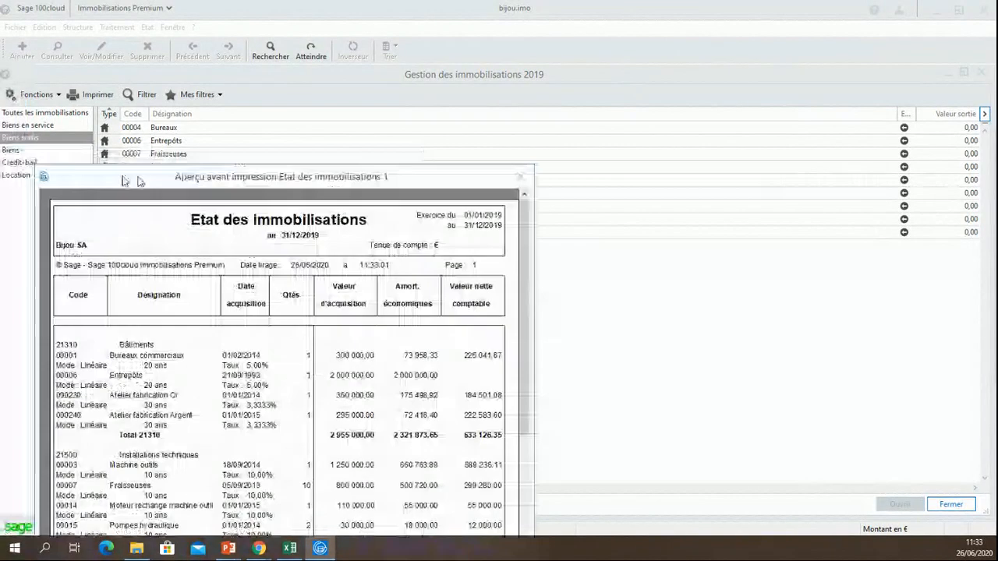
left_click_drag(124, 181, 224, 33)
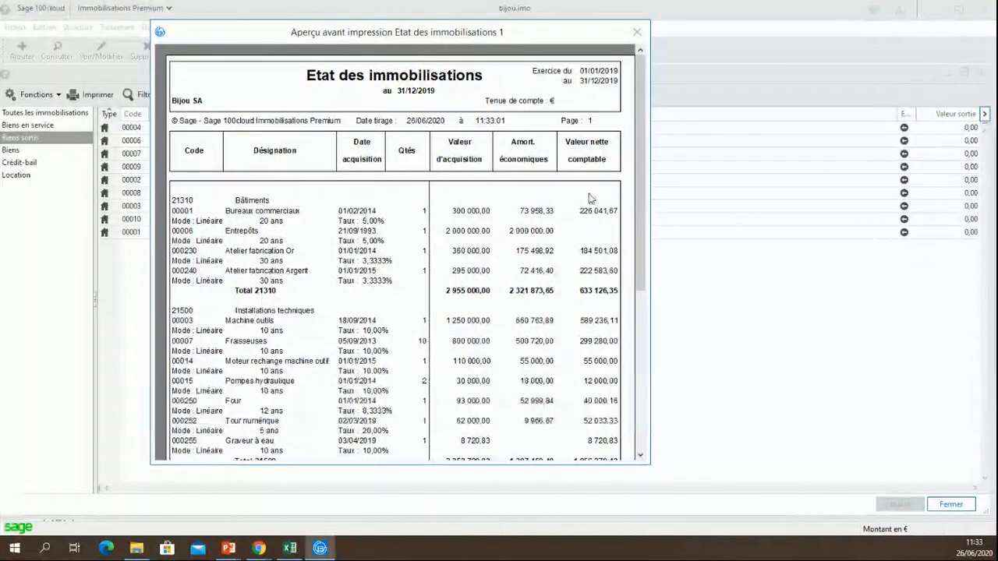
scroll(593, 195, "down", 3)
scroll(588, 156, "up", 3)
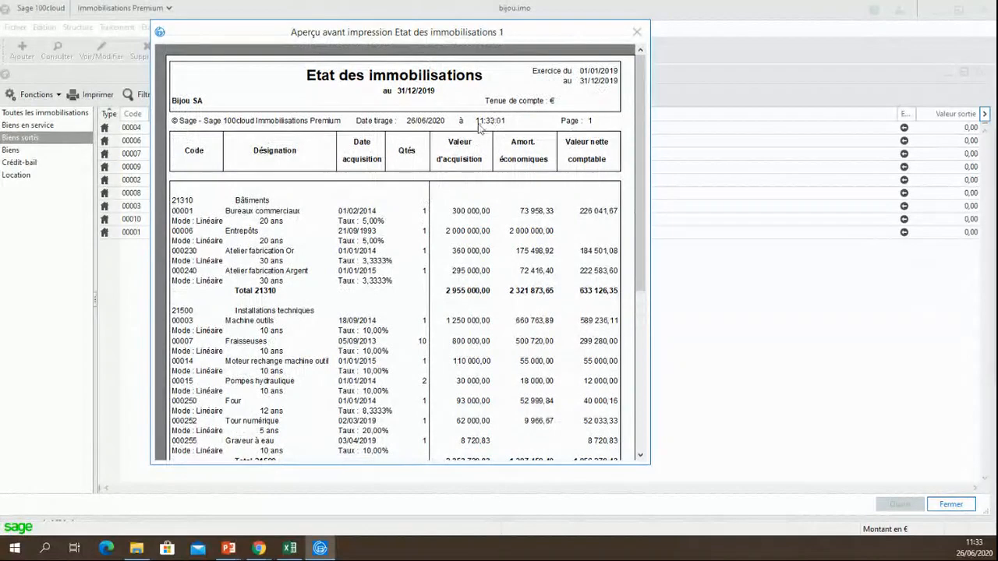
scroll(290, 347, "down", 3)
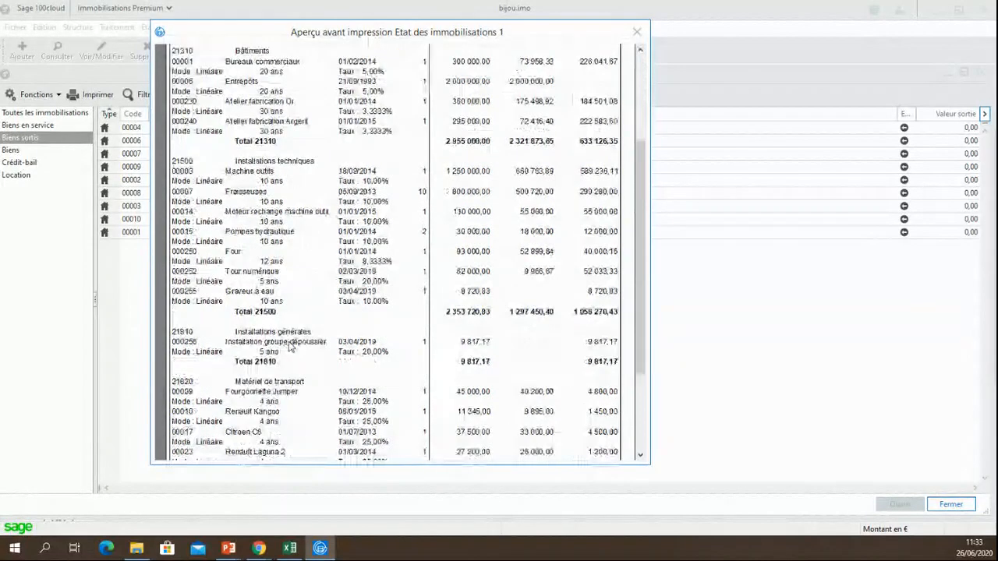
scroll(290, 348, "down", 3)
left_click(636, 32)
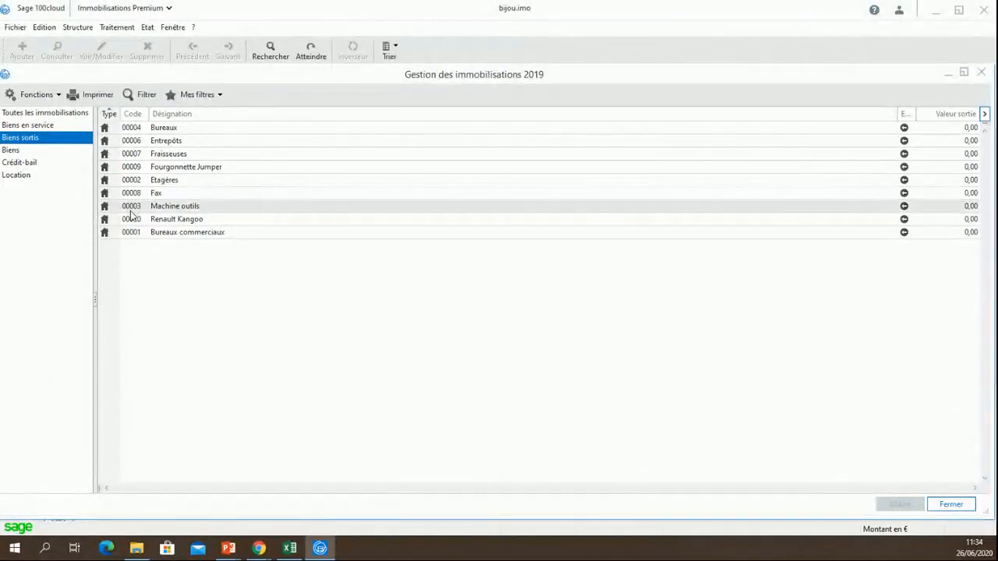
Step: Preview the Etat des amortissements for fiscal year 2019 with the Standard model and all depreciation types, examine it, and close the preview
left_click(147, 27)
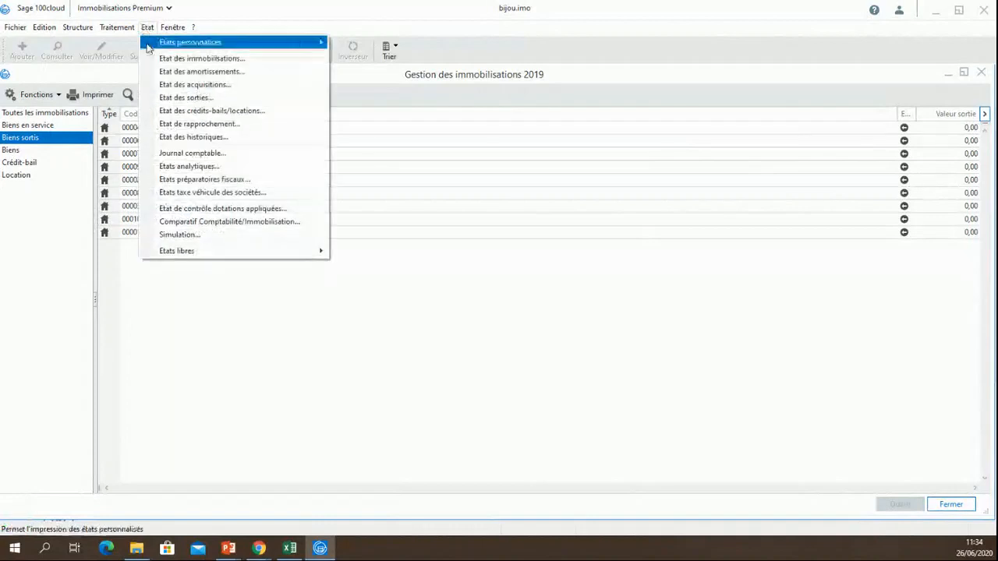
left_click(199, 71)
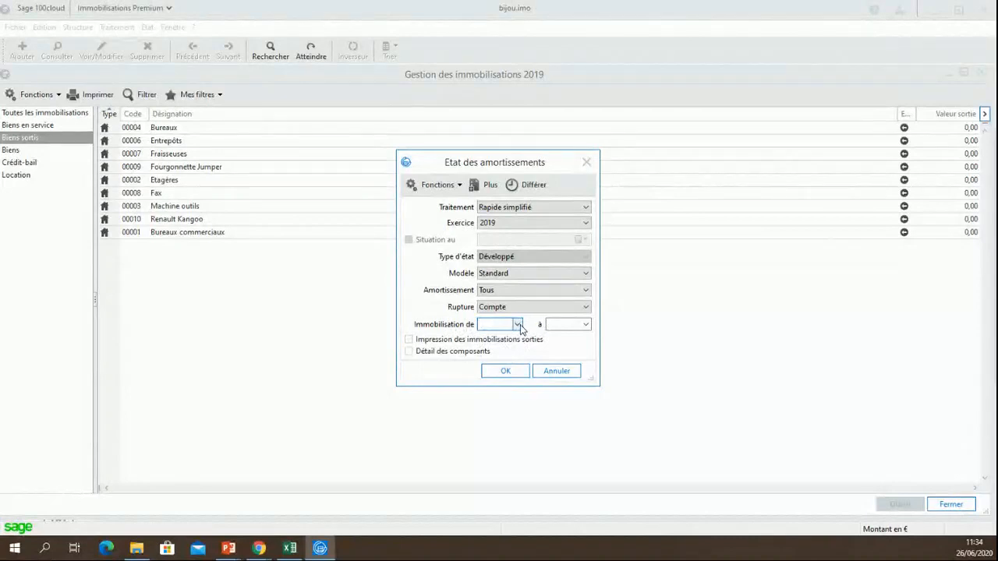
left_click(505, 371)
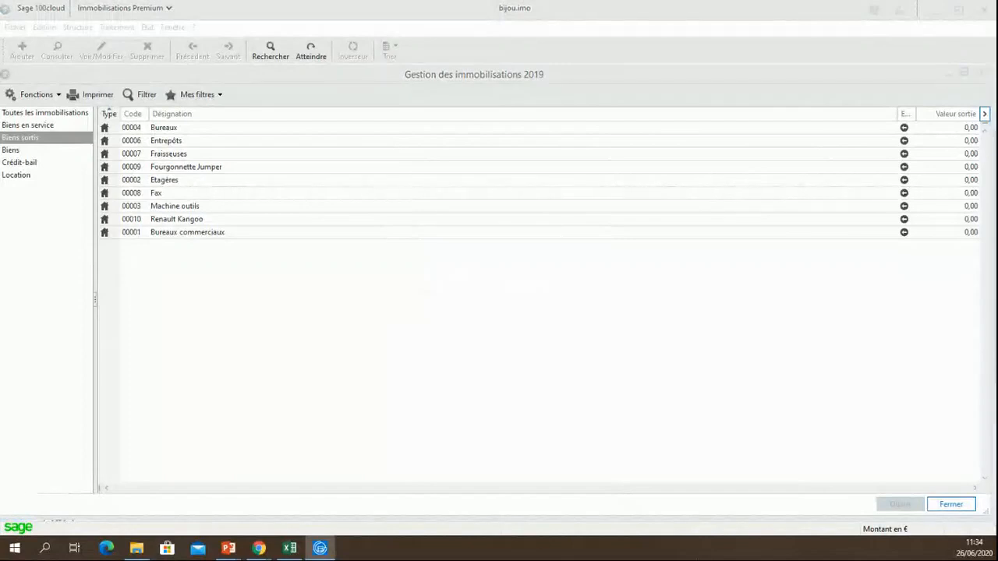
left_click_drag(335, 335, 539, 90)
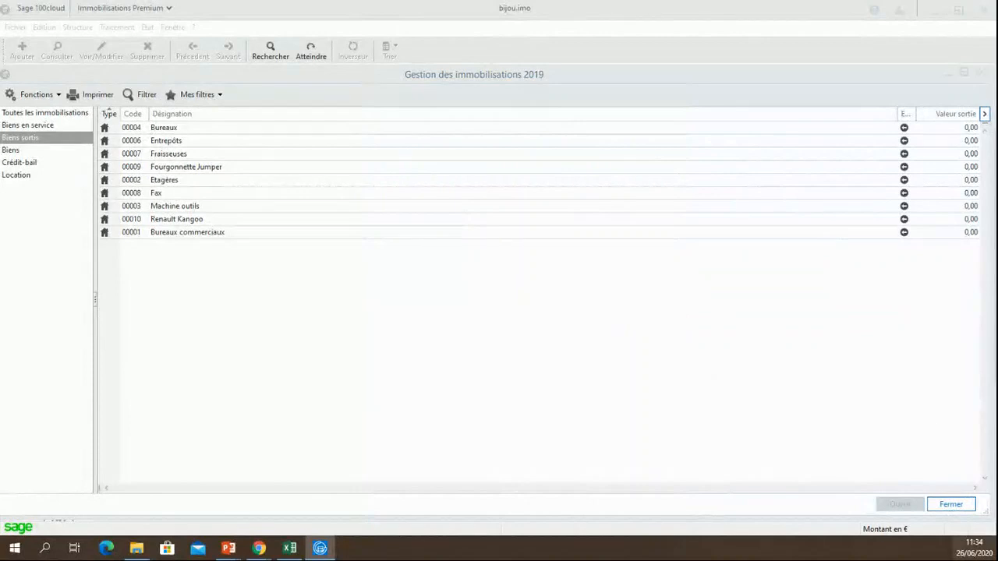
mouse_move(975, 546)
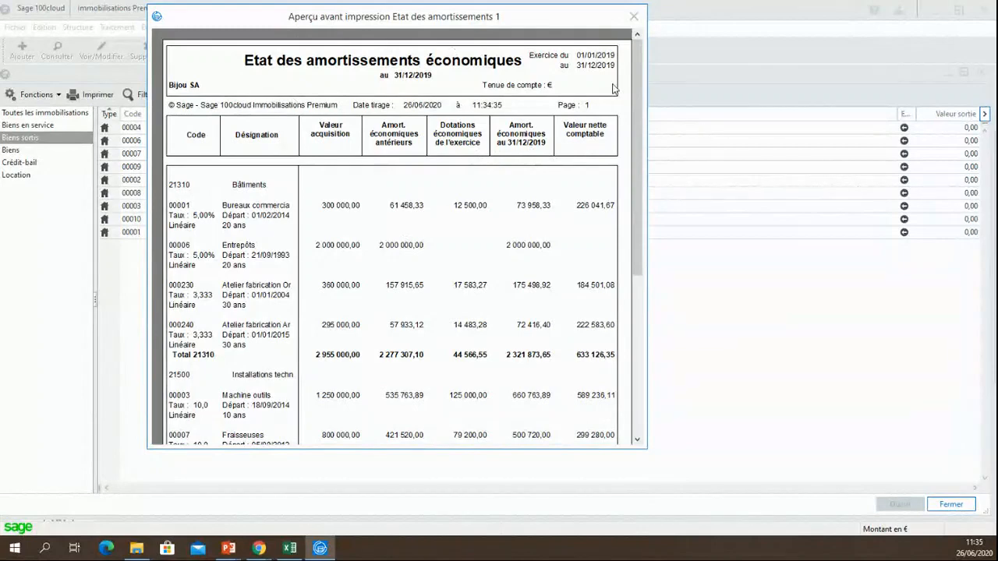
left_click(630, 16)
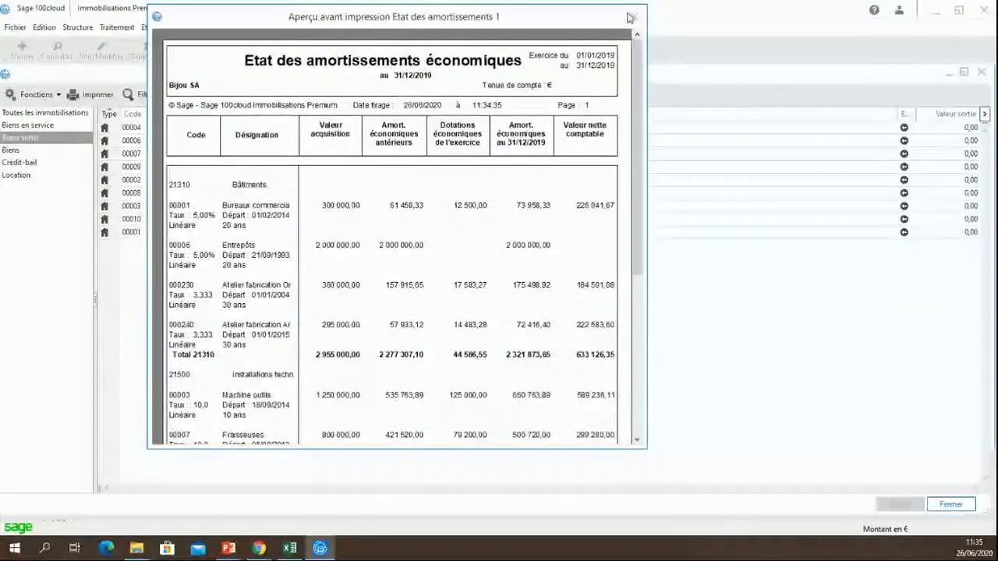
Step: Examine the Journal comptable report options for fiscal year 2019 and cancel without producing the report
left_click(147, 28)
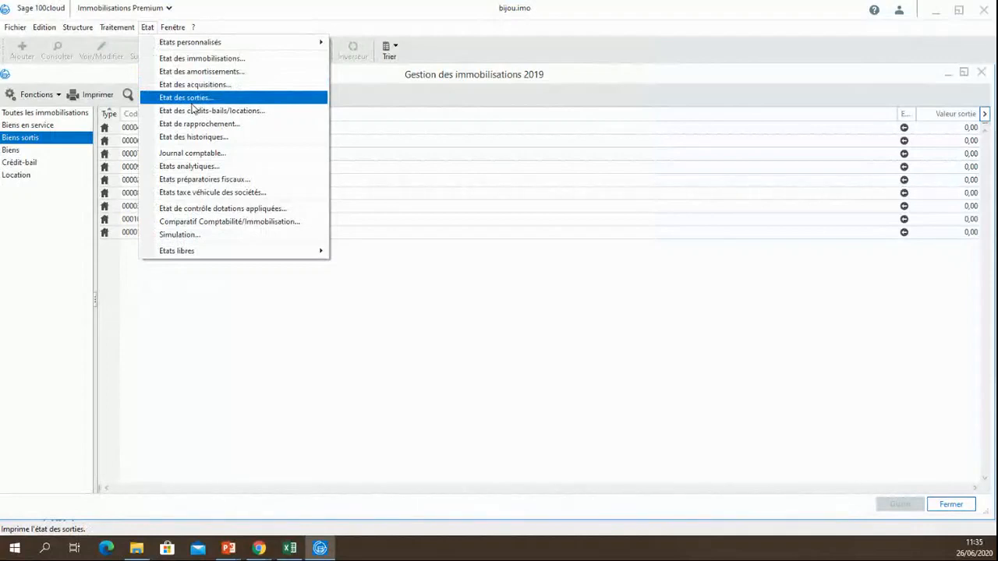
left_click(208, 156)
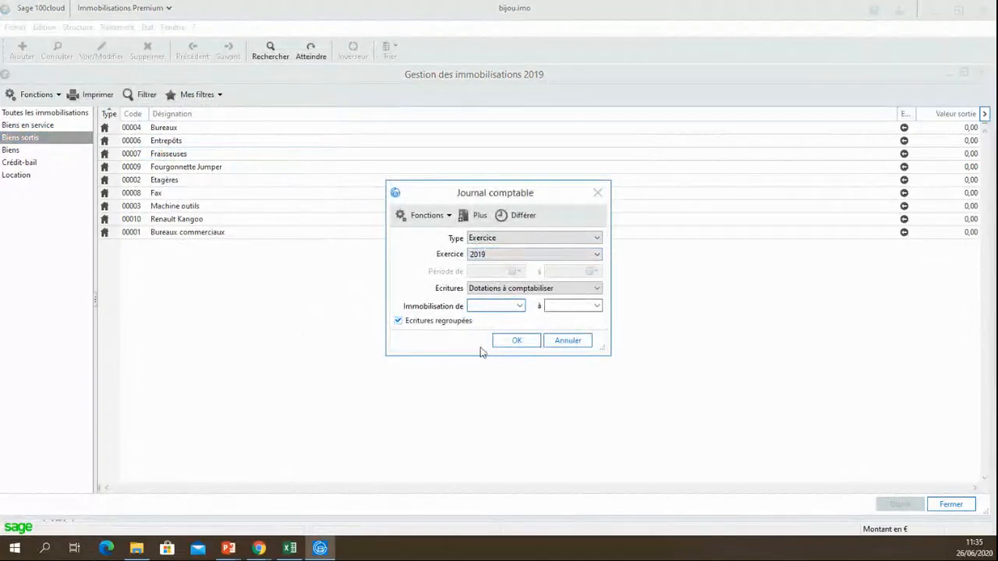
left_click(490, 306)
left_click(567, 340)
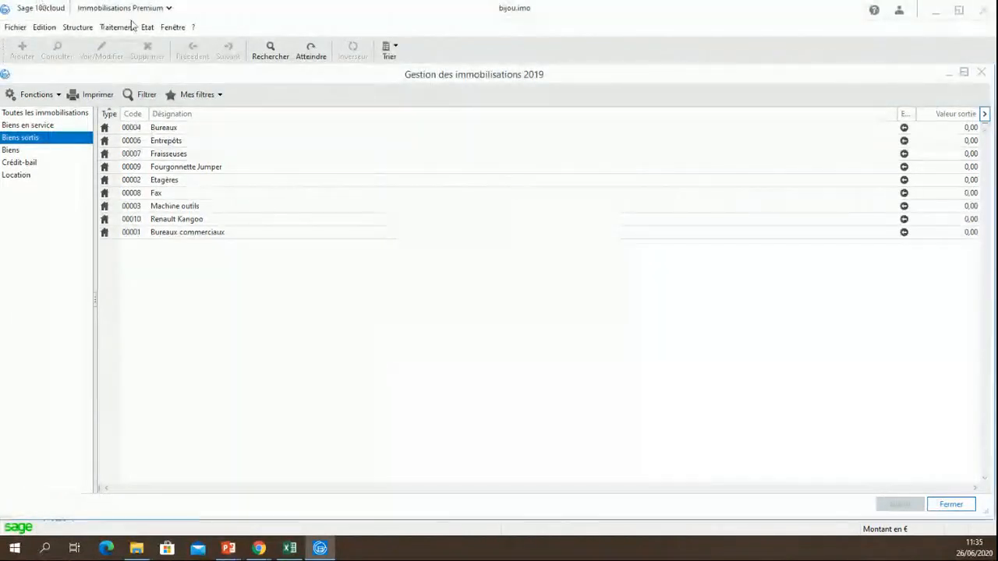
Step: Review the list of available reports, switch to the Excel workbook with the Dotations/Reprises Amort. Dérogatoires report, and maximize its window
left_click(147, 28)
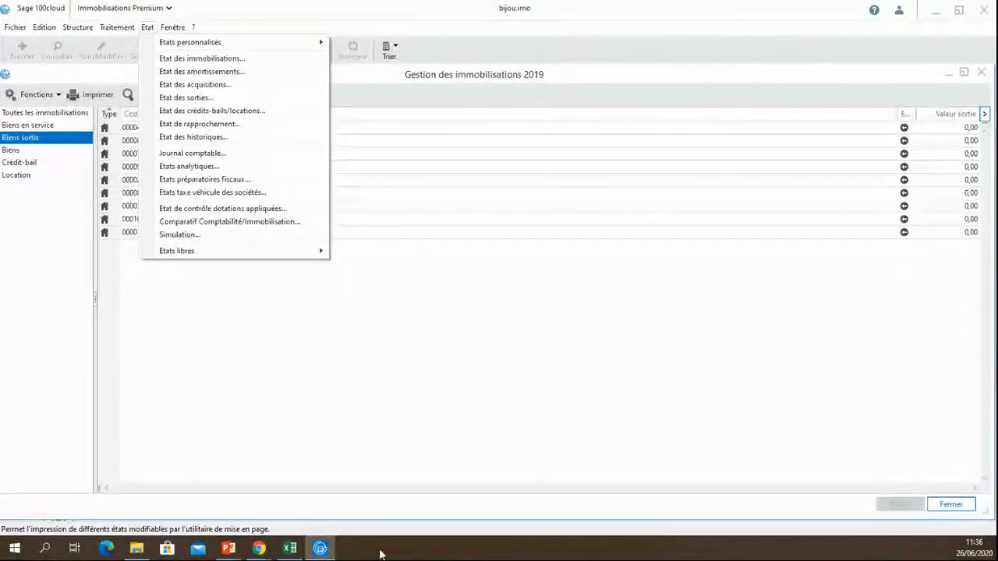
left_click(288, 549)
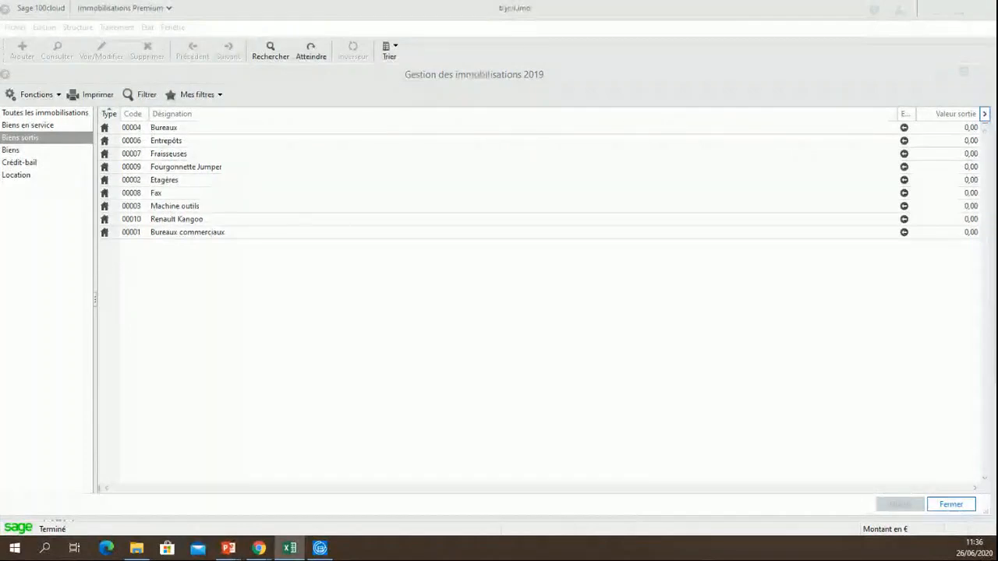
left_click_drag(4, 13, 447, 32)
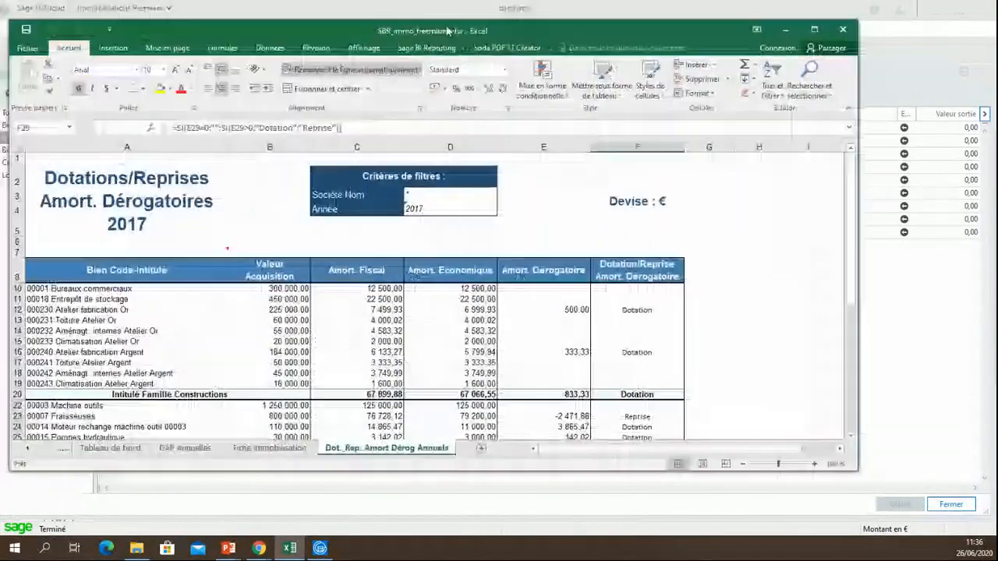
left_click(814, 30)
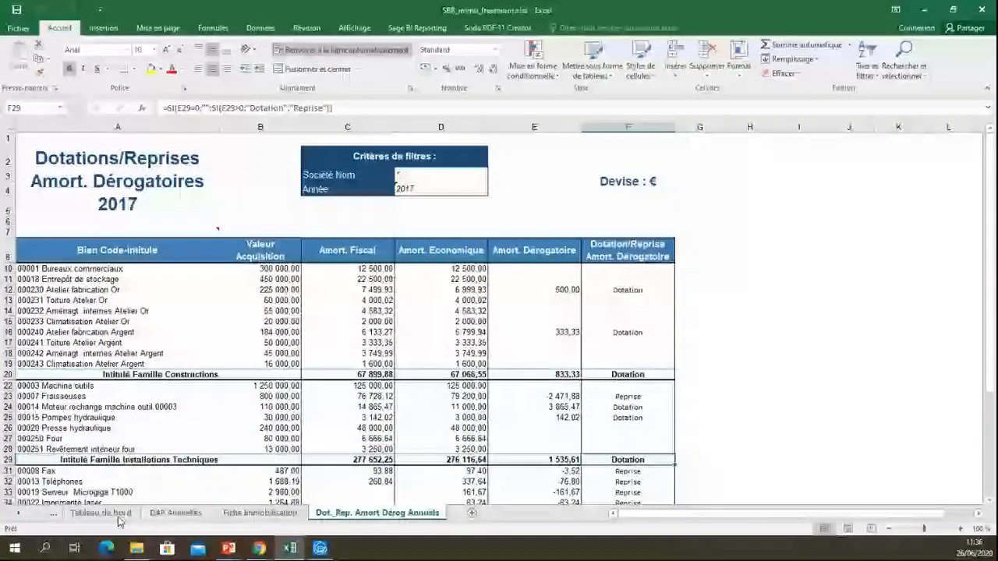
Step: Examine the Tableau de bord charts and the 2017 depreciation by asset and family on the DAP Annuelles sheet
left_click(119, 519)
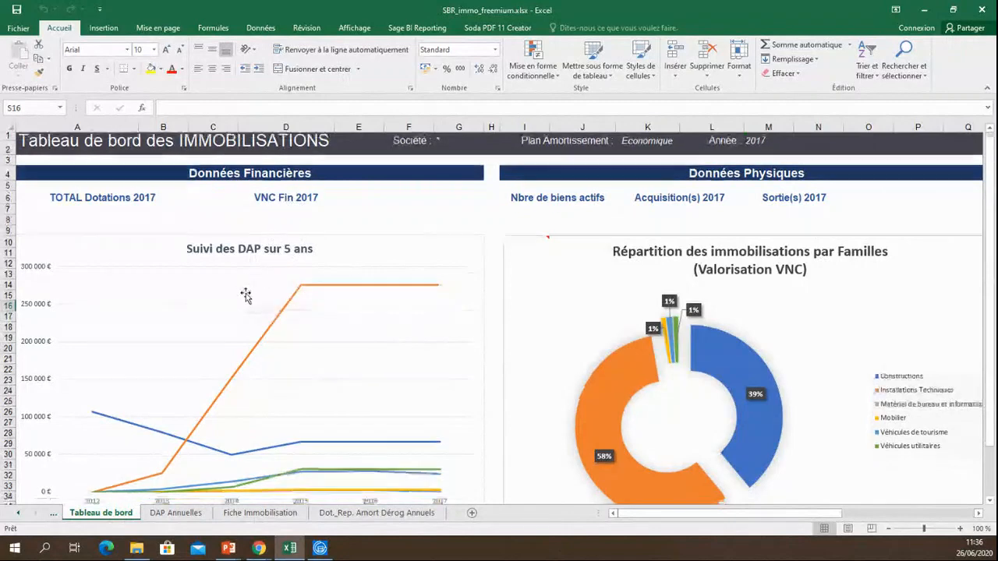
scroll(245, 289, "down", 1)
left_click(167, 514)
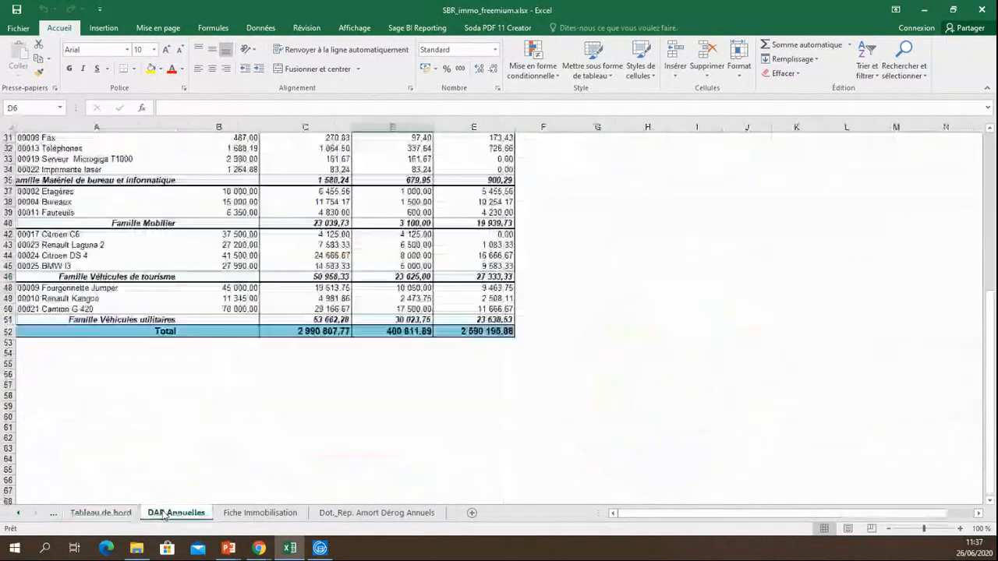
scroll(165, 418, "up", 7)
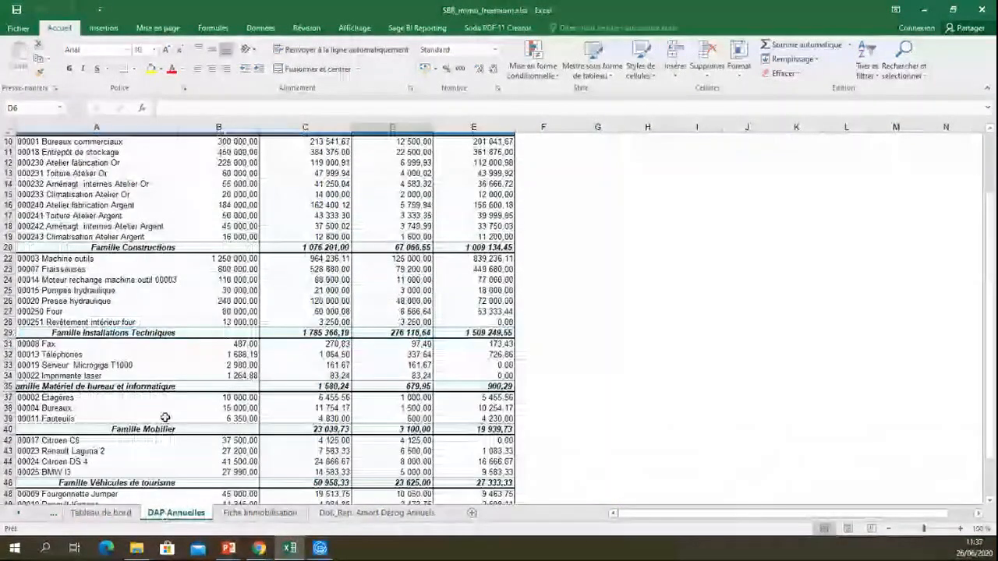
scroll(165, 418, "up", 3)
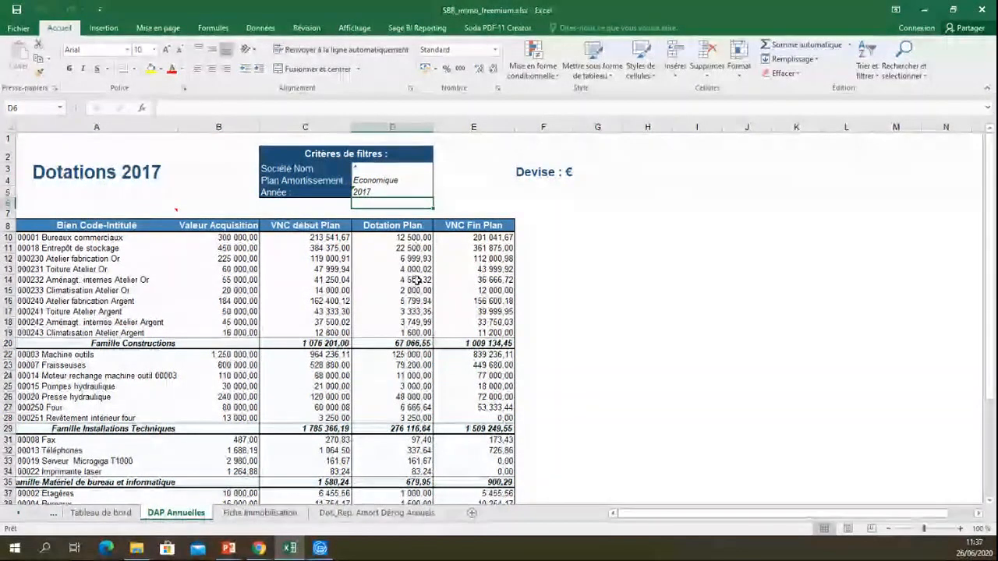
scroll(121, 299, "down", 2)
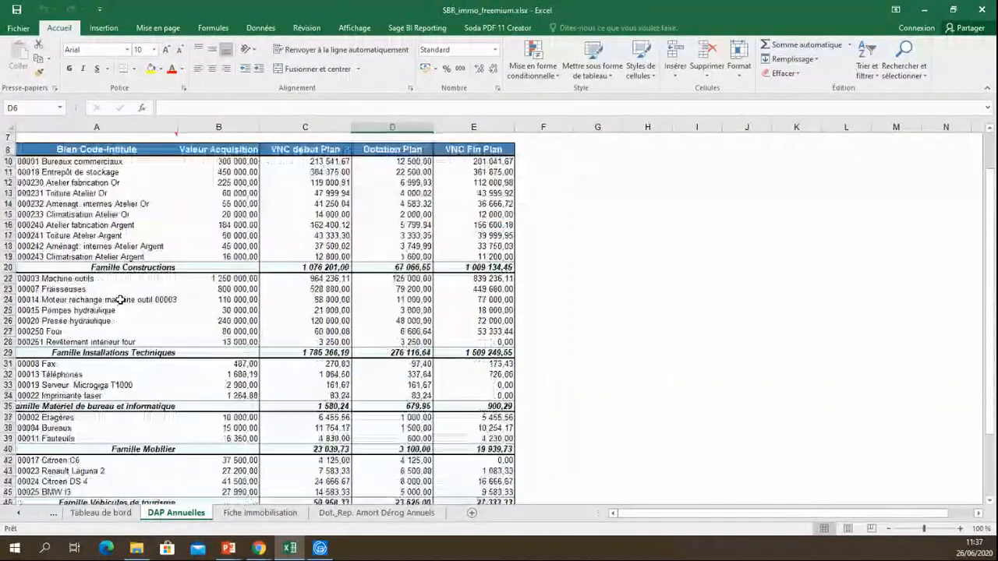
scroll(121, 299, "down", 4)
scroll(121, 308, "up", 5)
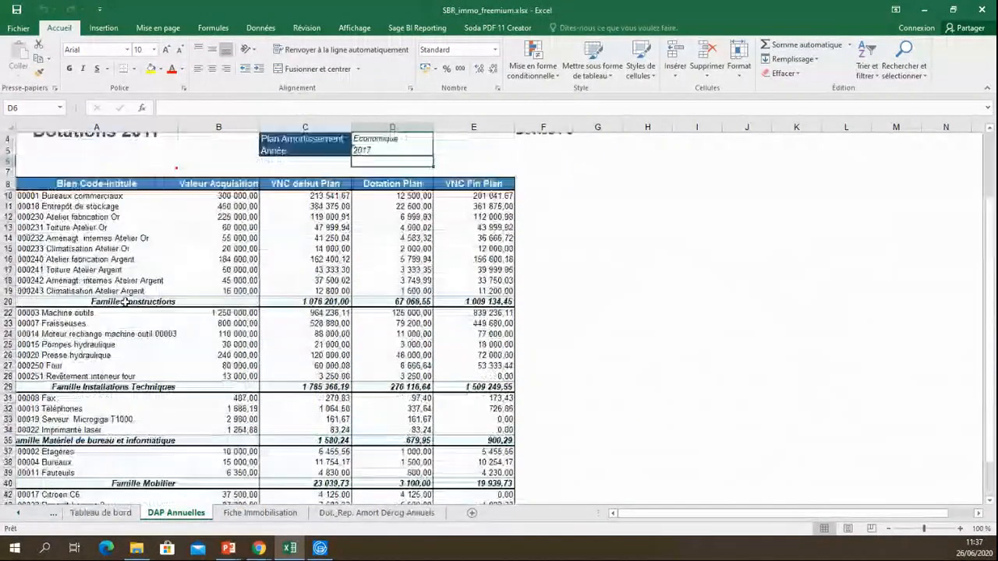
scroll(124, 302, "up", 1)
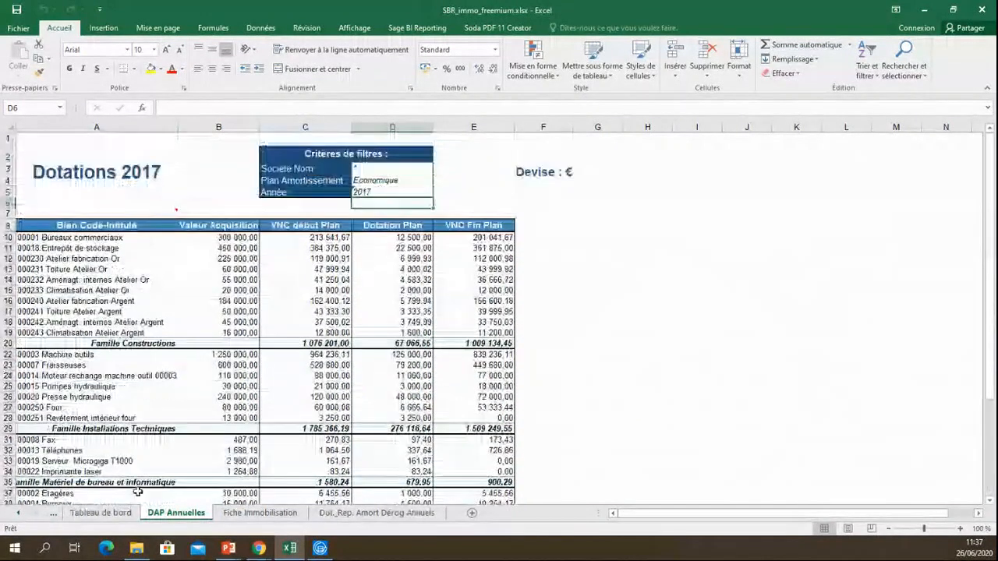
Step: Examine the Entrepôts asset's yearly depreciation plan through its total row on the Fiche Immobilisation sheet
left_click(260, 513)
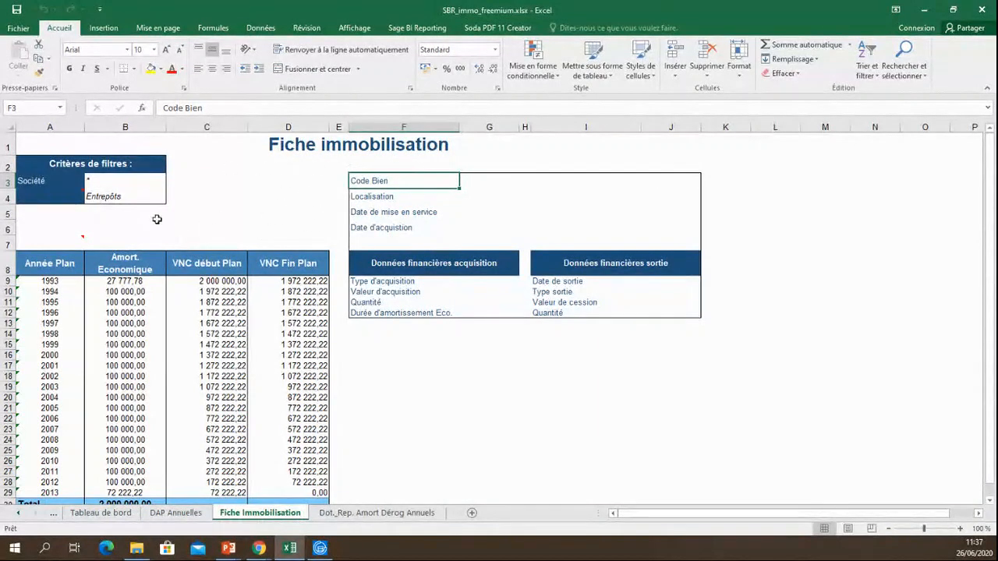
scroll(125, 281, "down", 3)
scroll(124, 281, "up", 3)
scroll(39, 292, "down", 1)
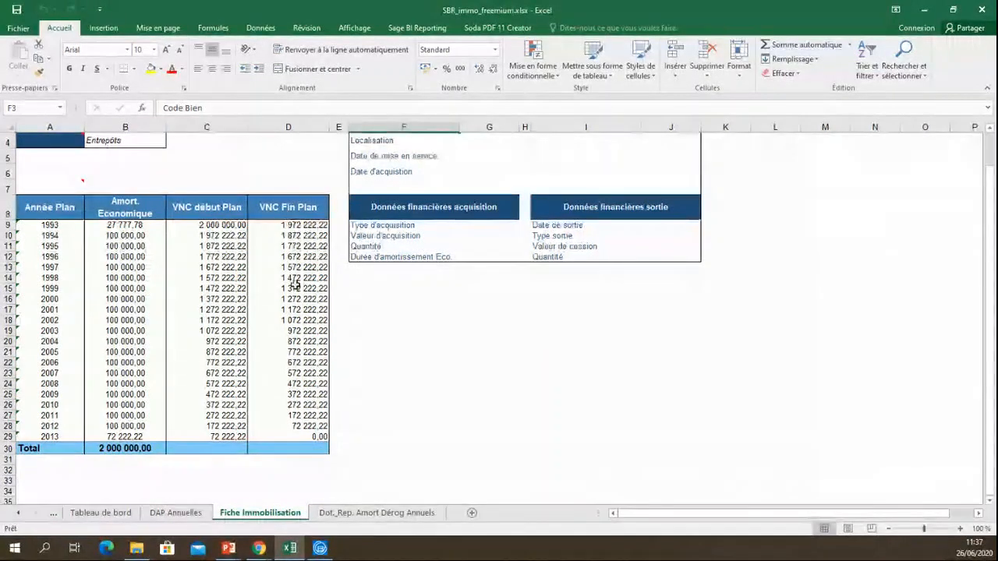
scroll(290, 283, "down", 6)
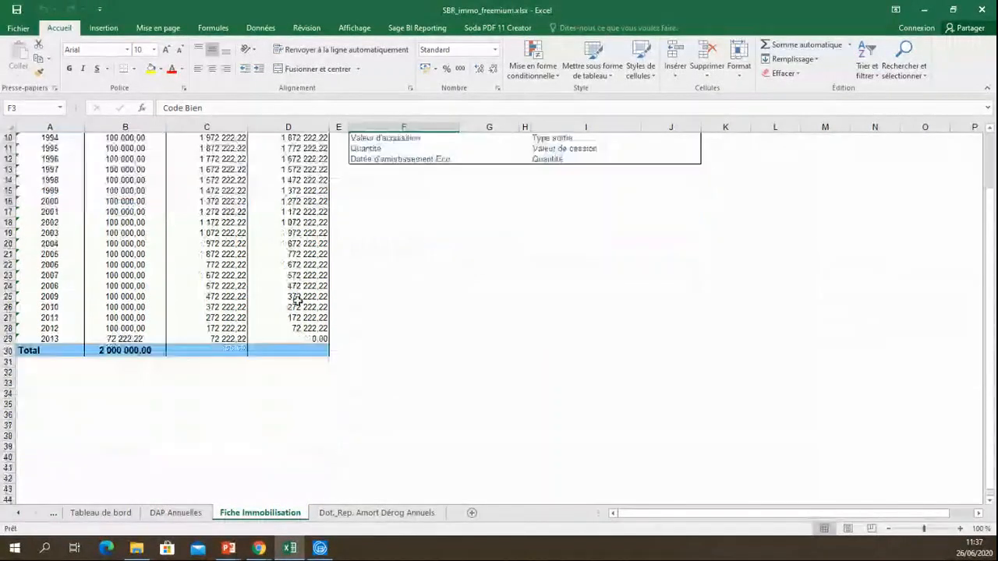
Step: Examine the 2017 derogatory depreciation allowances and reversals through the total row on the Dot._Rep. Amort Dérog Annuels sheet
left_click(365, 513)
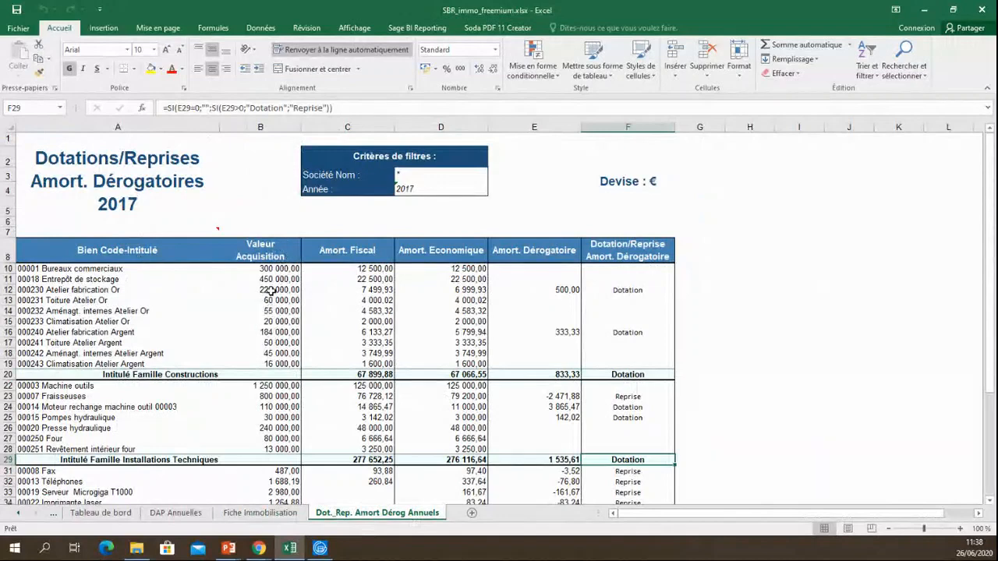
scroll(270, 290, "down", 1)
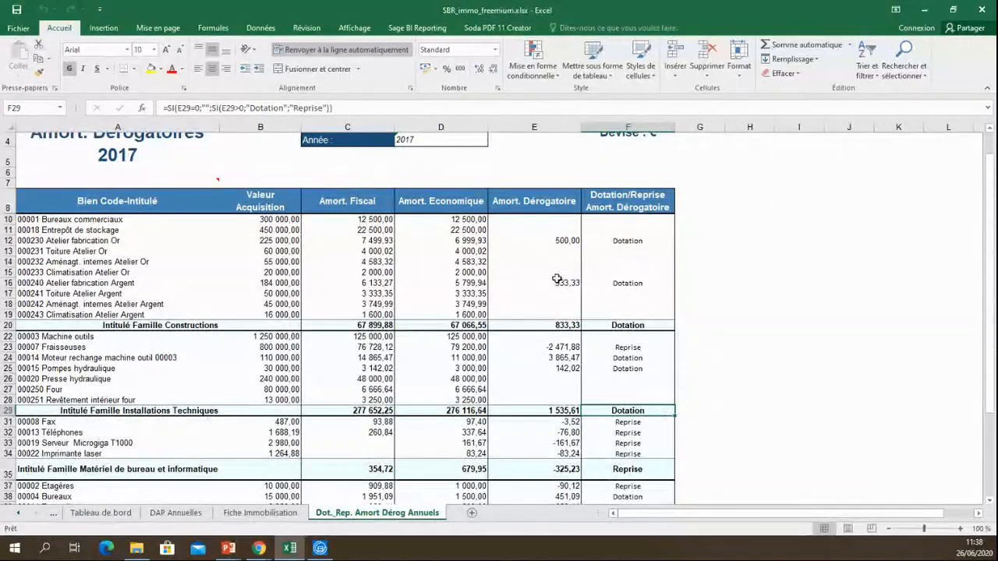
scroll(537, 319, "down", 6)
scroll(521, 346, "down", 4)
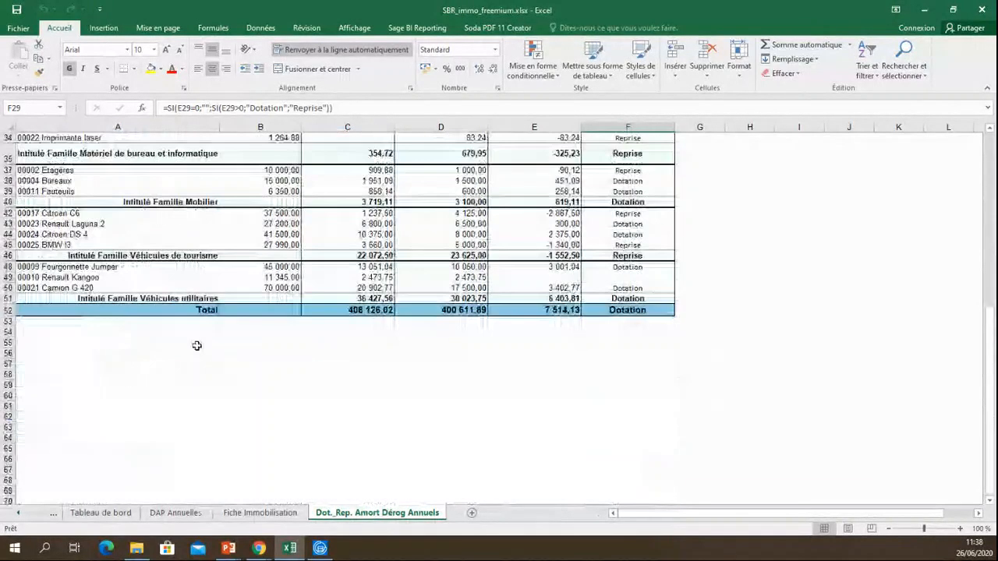
scroll(191, 343, "up", 5)
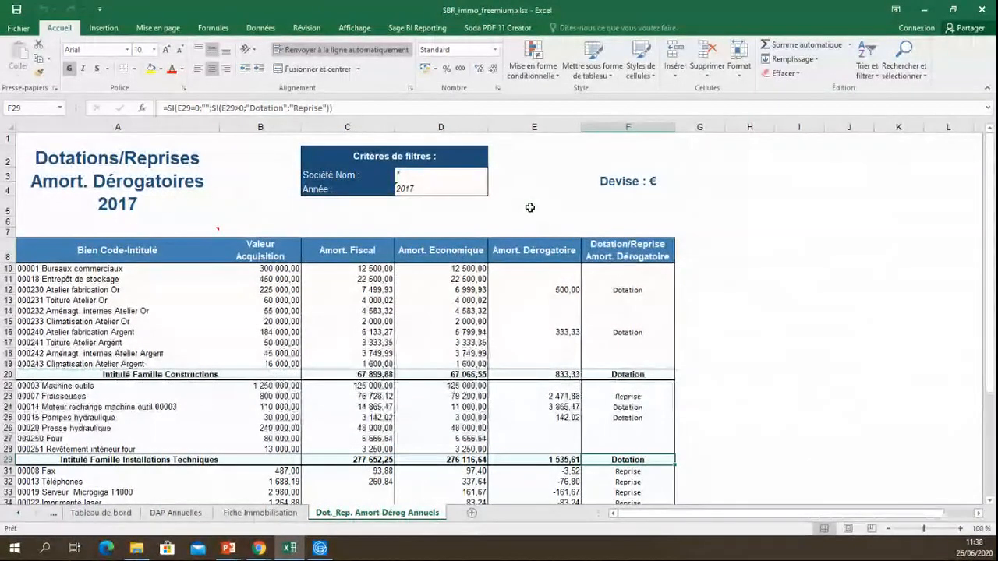
Step: Switch to Sage 100cloud Immobilisations and review its window display options and the list of available reports
left_click(319, 550)
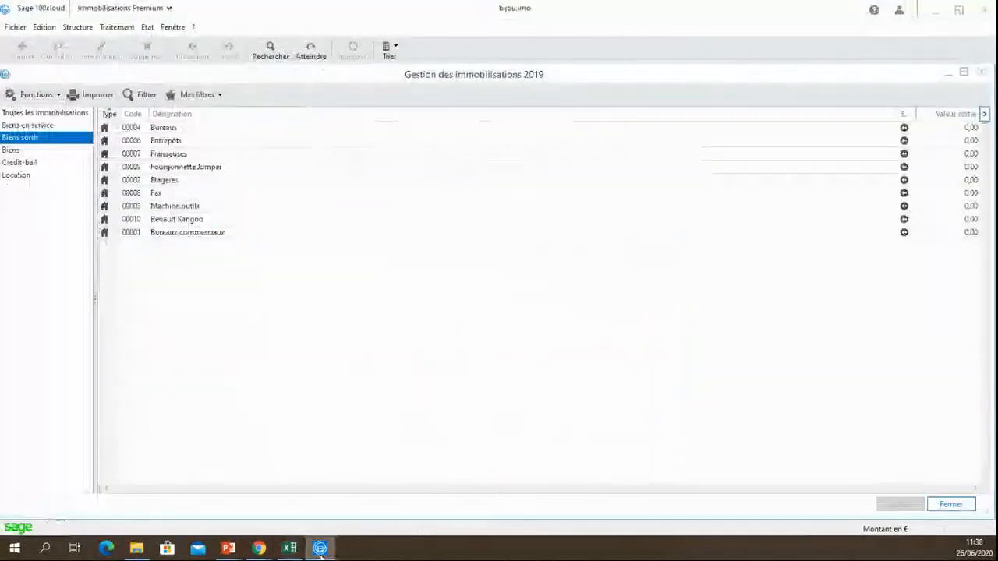
left_click(173, 27)
left_click(201, 126)
left_click(173, 27)
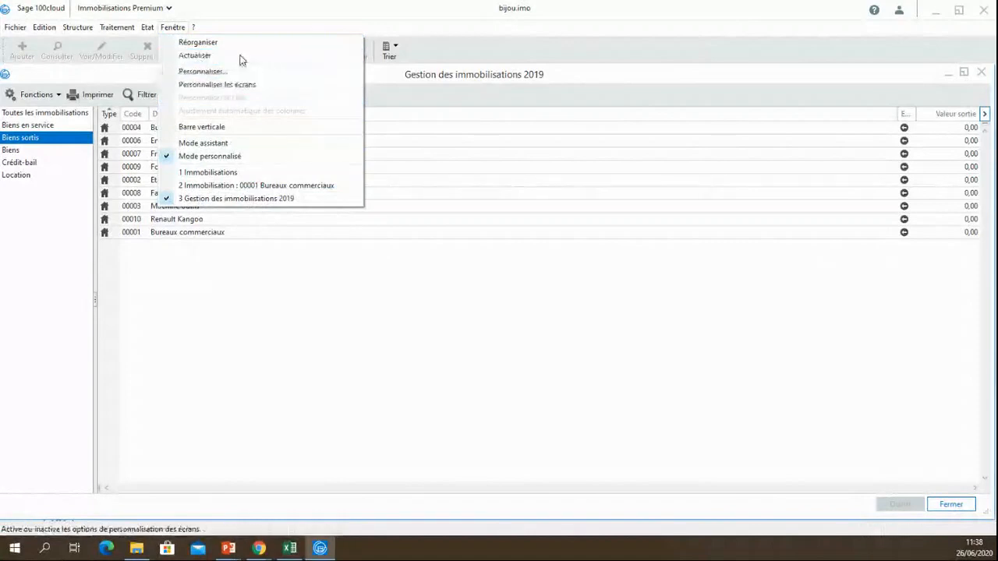
left_click(170, 29)
left_click(170, 29)
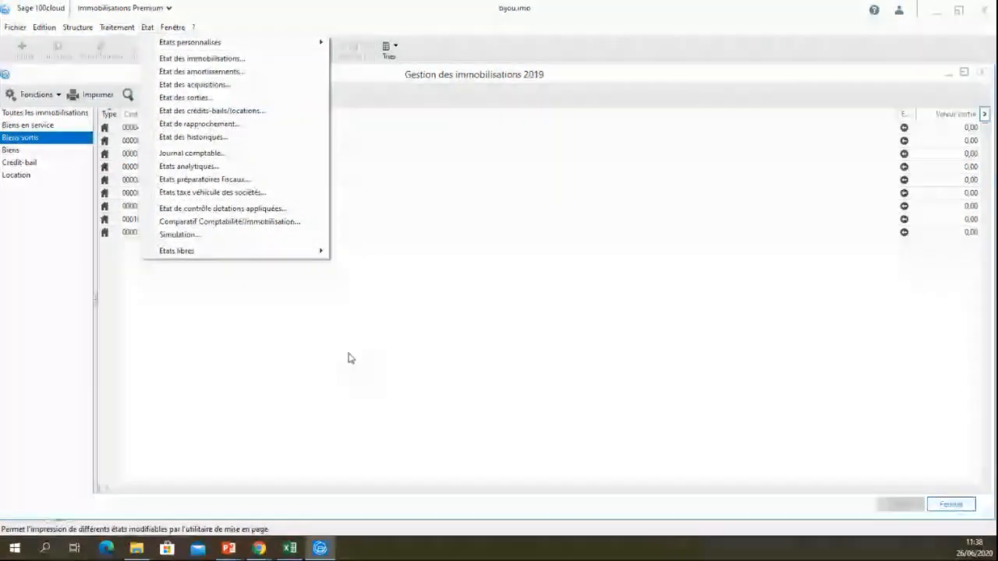
left_click(532, 412)
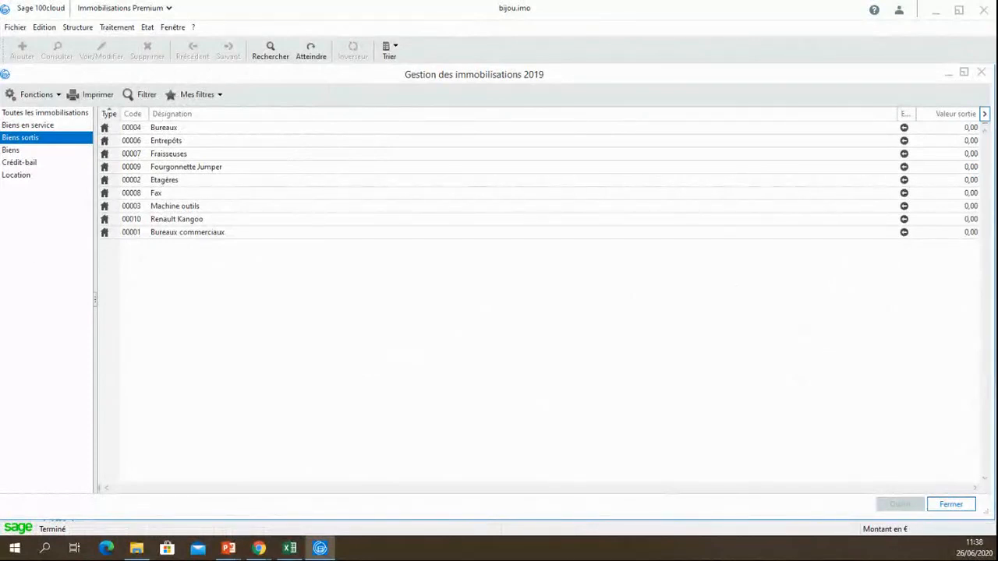
Step: Switch to the PowerPoint presentation, start the slide show, and advance to the Questions/Réponses slide
key("alt+Tab")
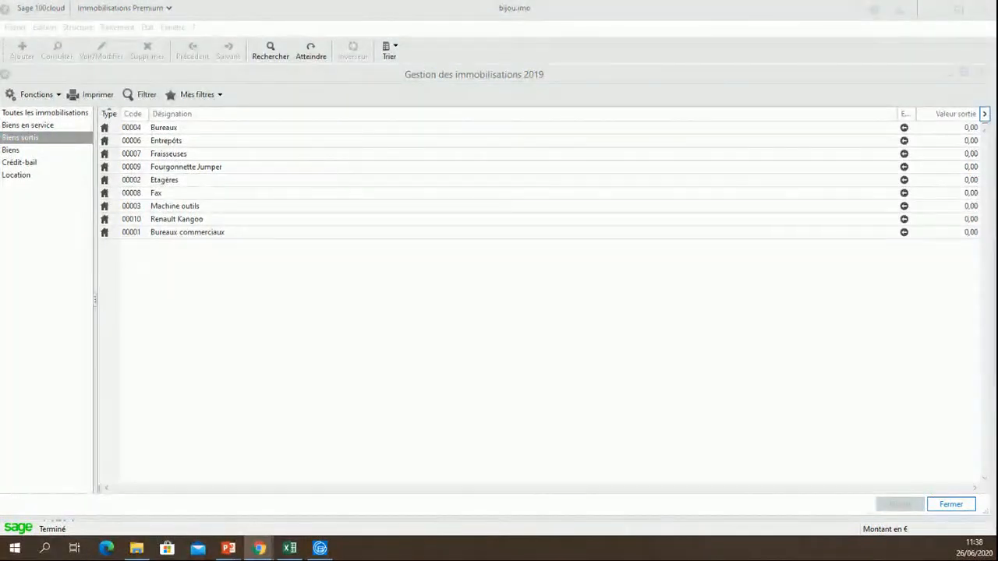
key("alt+Tab")
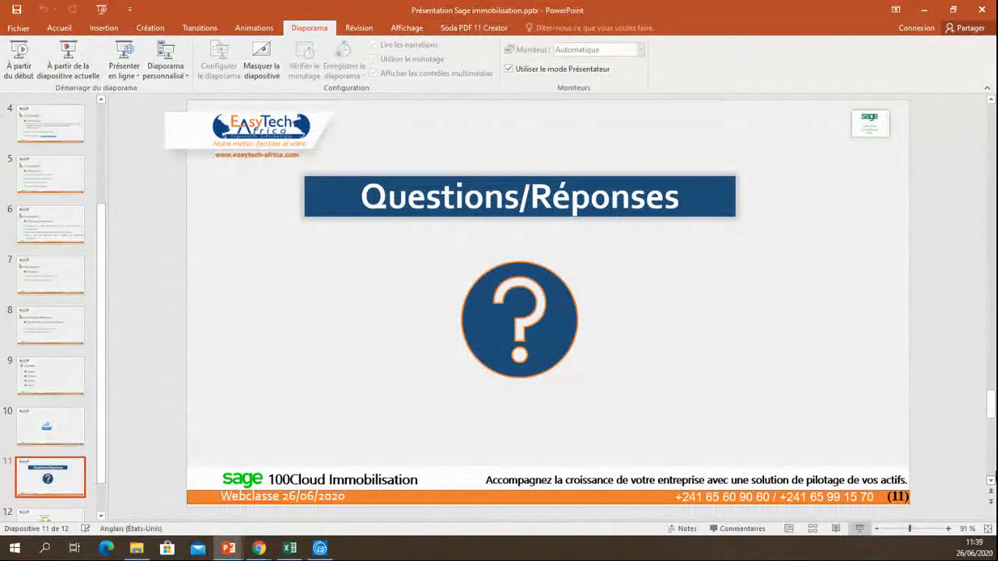
left_click(859, 529)
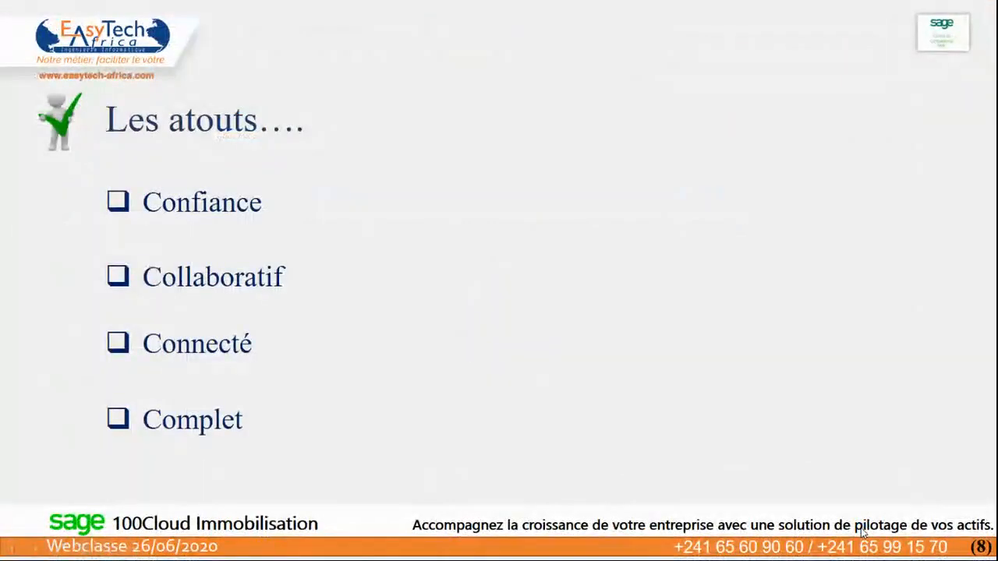
key("Right")
key("Right")
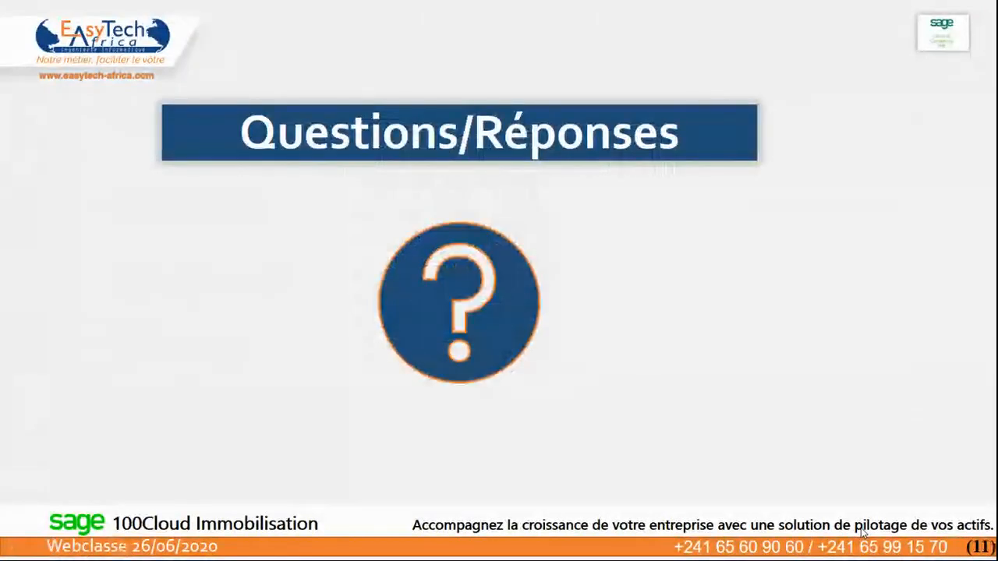